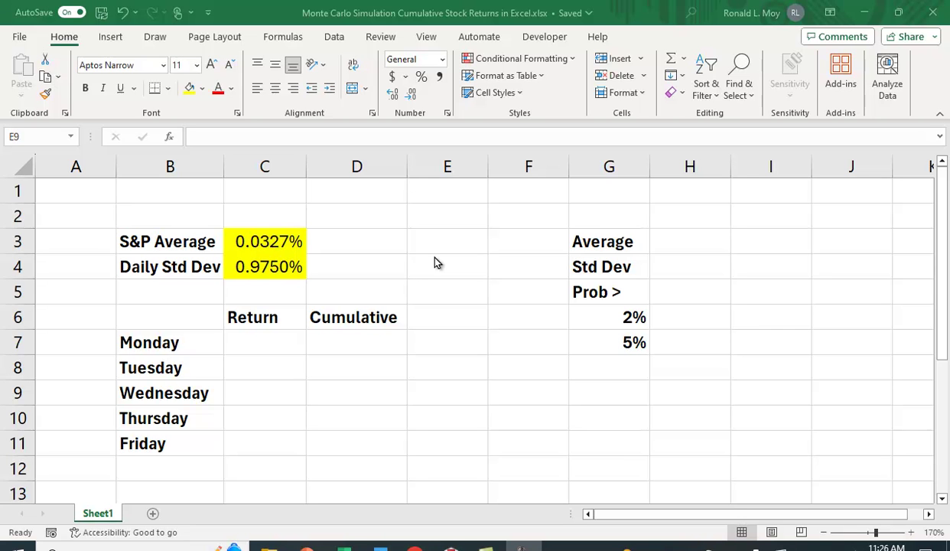
# - Enter =NORMINV(RAND(),$C$3,$C$4) in C7 as Monday's simulated return
pyautogui.click(260, 348)
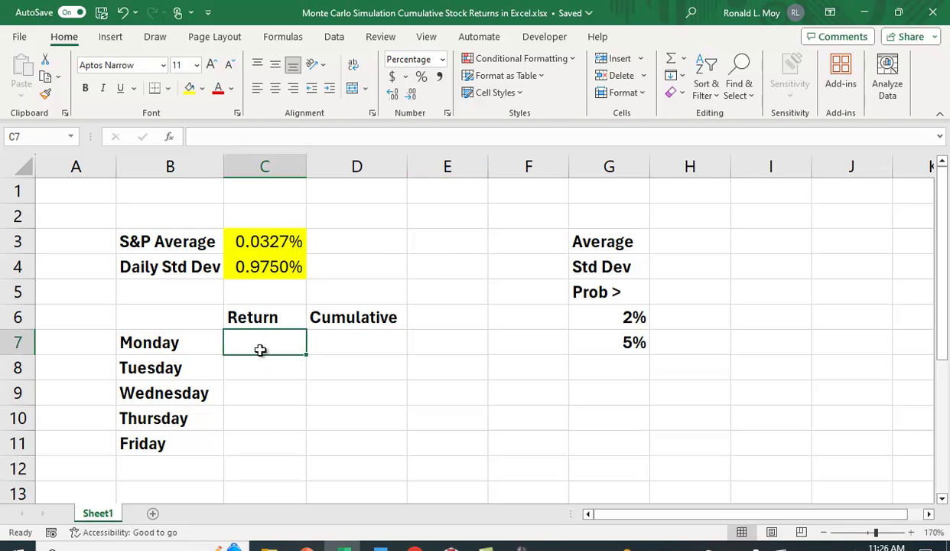
pyautogui.write('=norminv(')
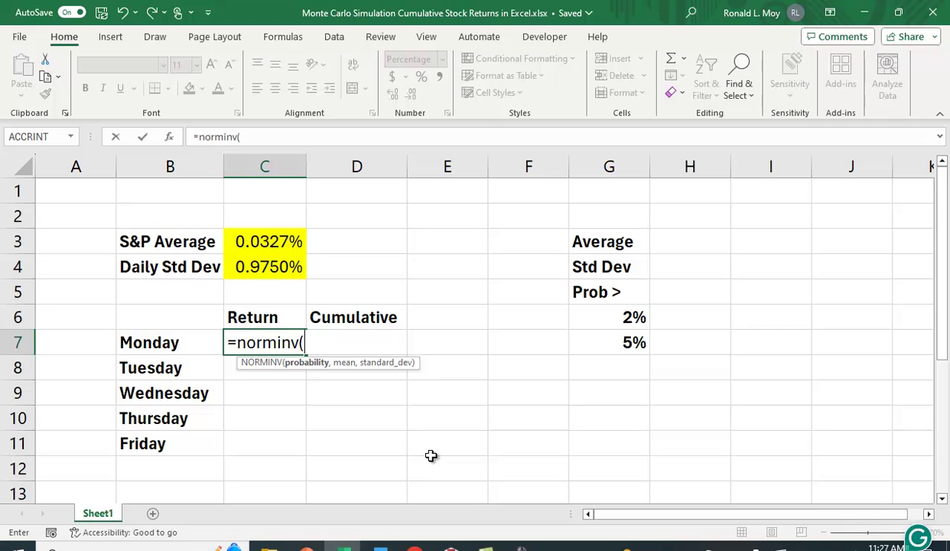
pyautogui.write('rand')
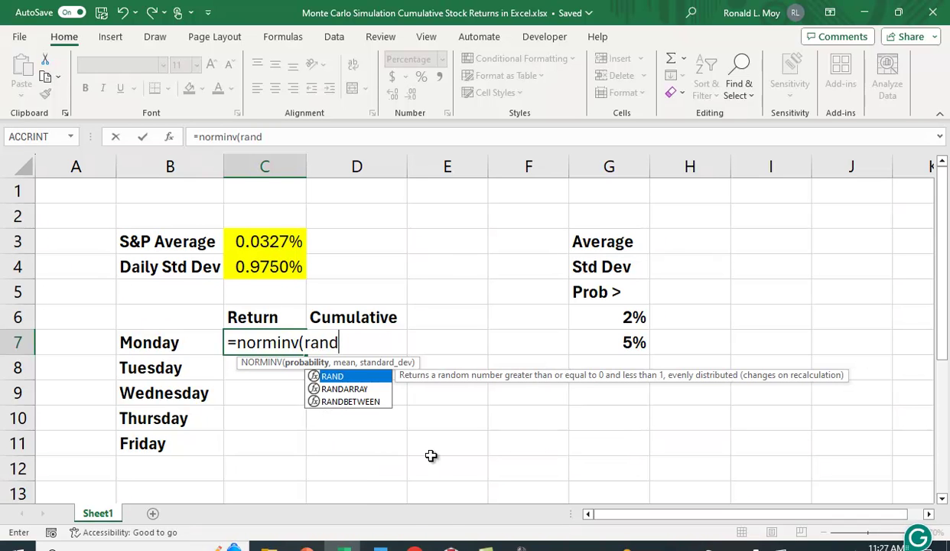
pyautogui.write('(')
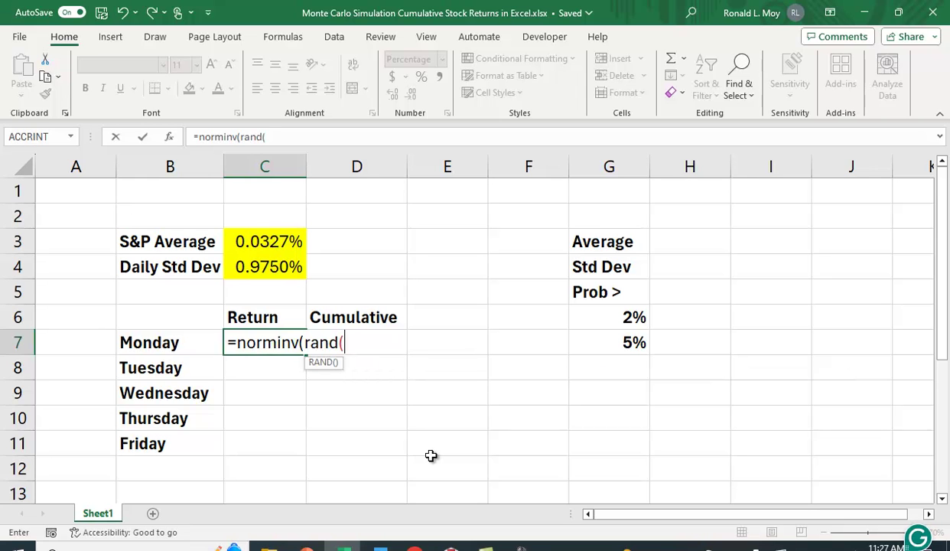
pyautogui.write(')')
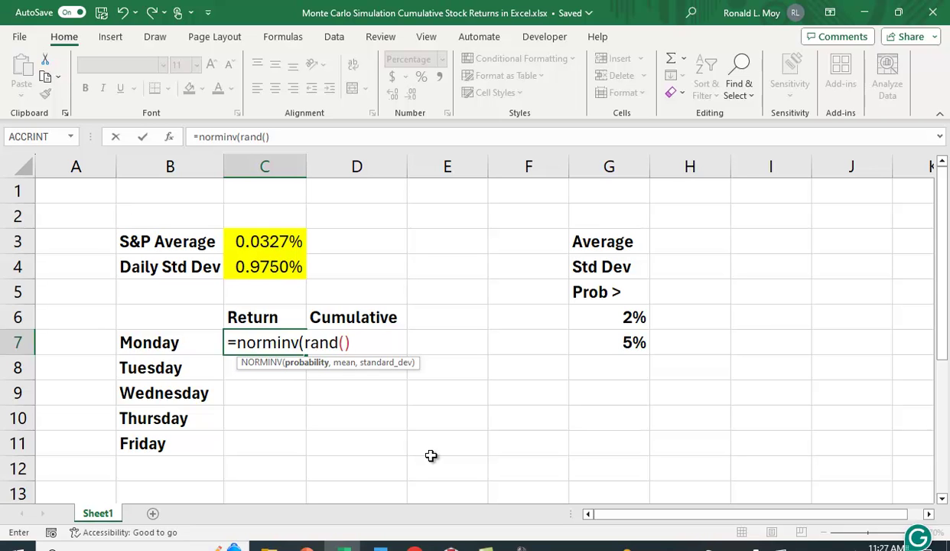
pyautogui.write(',')
pyautogui.click(256, 240)
pyautogui.press('F4')
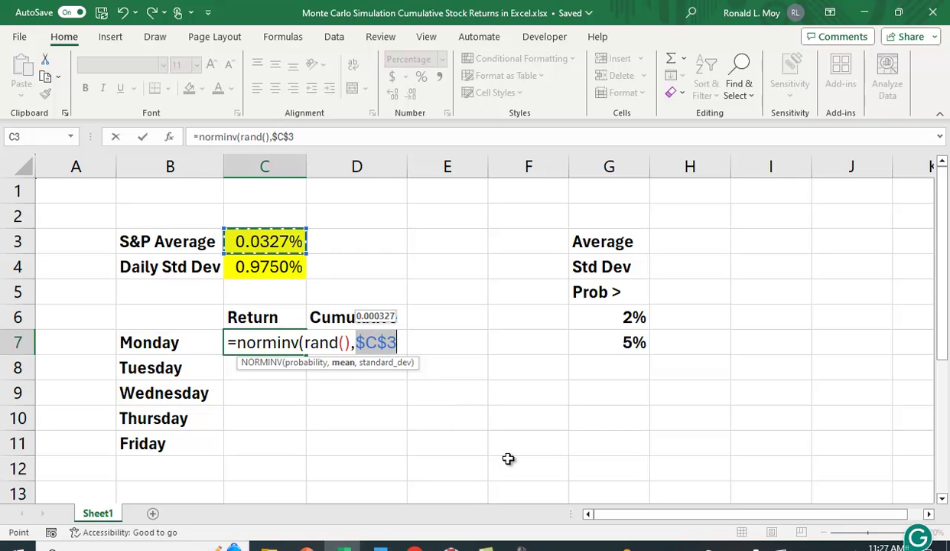
pyautogui.write(',')
pyautogui.click(286, 267)
pyautogui.press('F4')
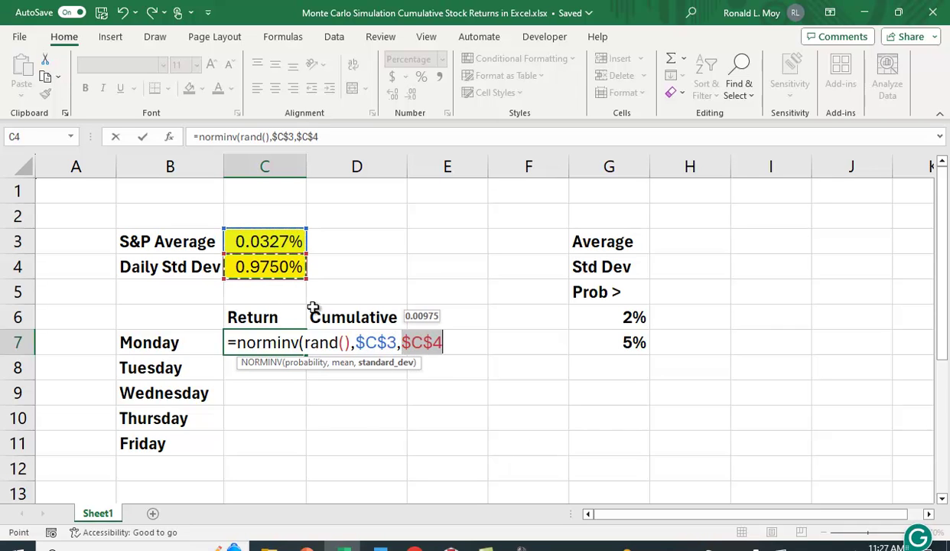
pyautogui.write(')')
pyautogui.press('Return')
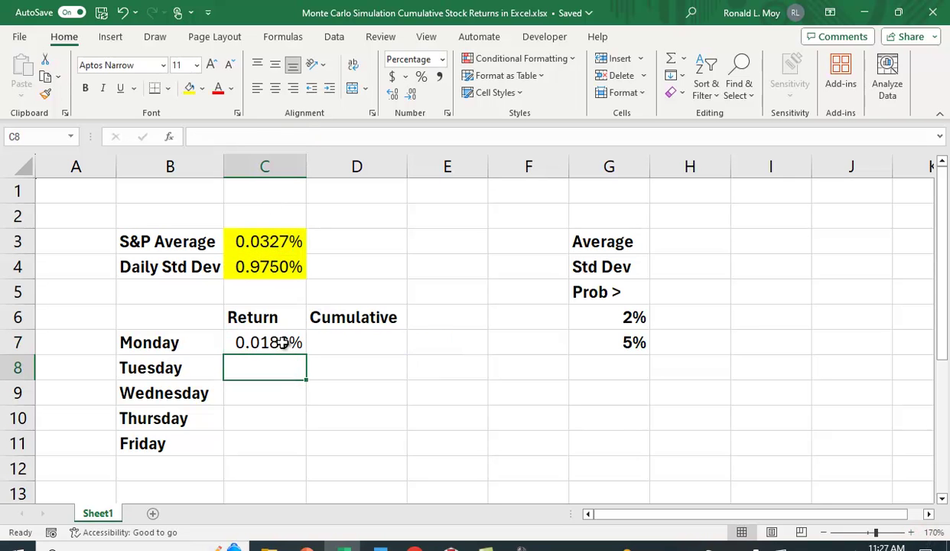
# - Recalculate with Calculate Now a few times to draw new random returns
pyautogui.click(295, 39)
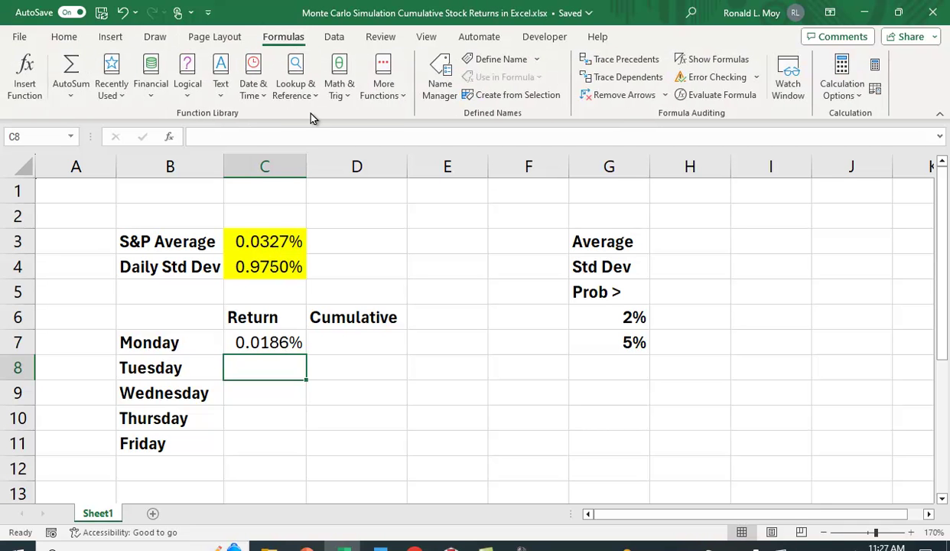
pyautogui.click(877, 69)
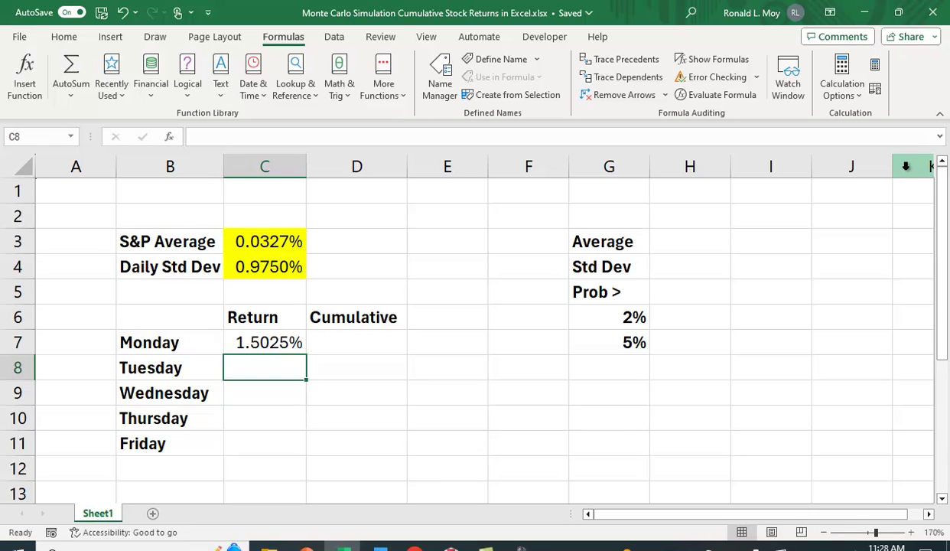
pyautogui.click(876, 66)
pyautogui.click(876, 66)
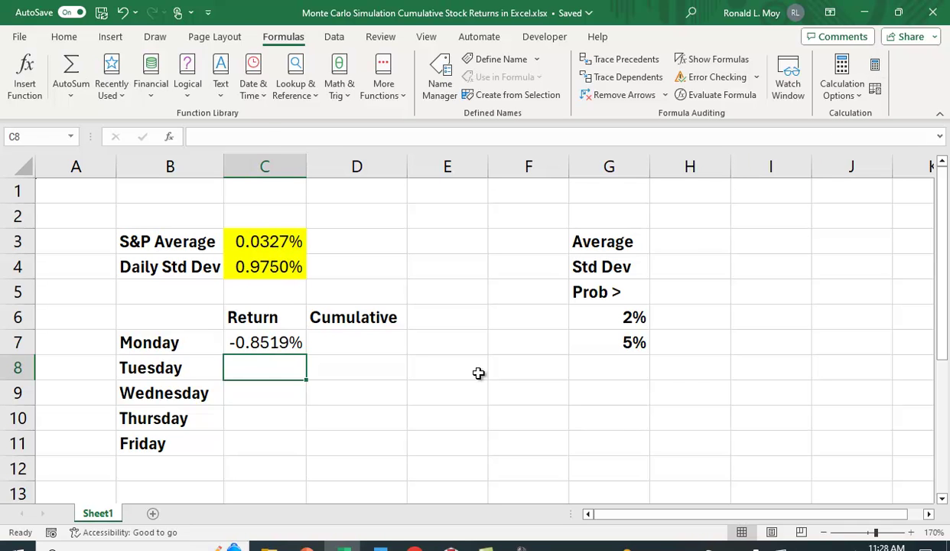
# - Copy C7's return formula down through Friday in C11
pyautogui.click(262, 346)
pyautogui.moveTo(307, 355); pyautogui.dragTo(308, 457)
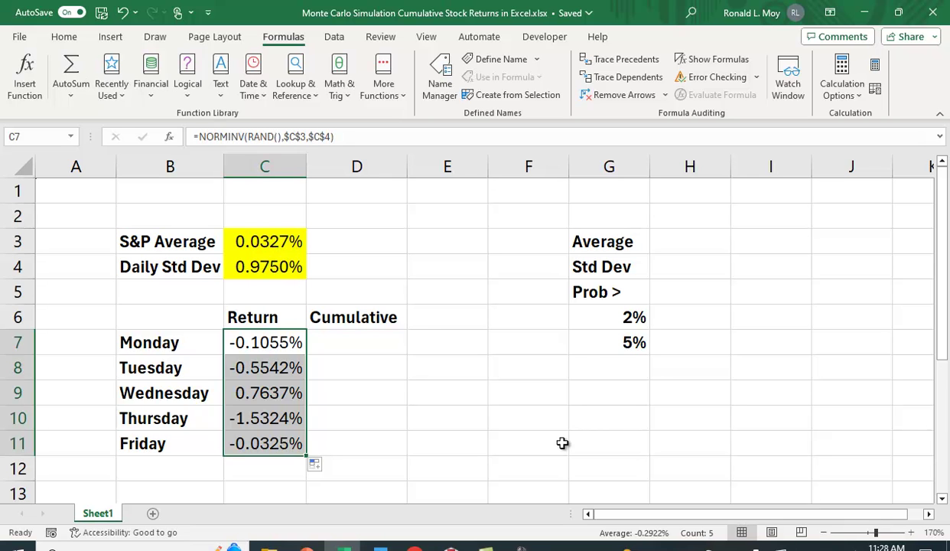
pyautogui.click(359, 462)
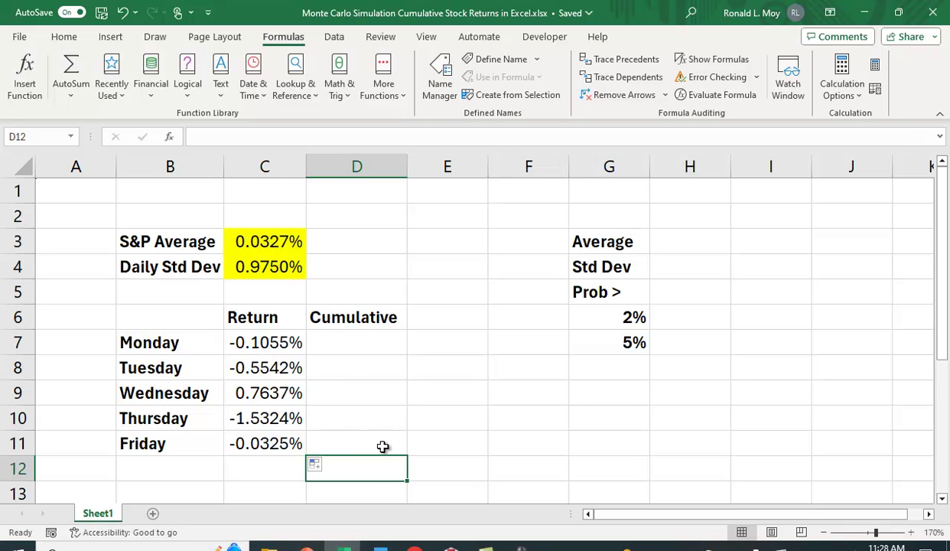
# - Set Monday's cumulative return in D7 to =C7
pyautogui.click(346, 348)
pyautogui.write('=')
pyautogui.click(270, 349)
pyautogui.press('Return')
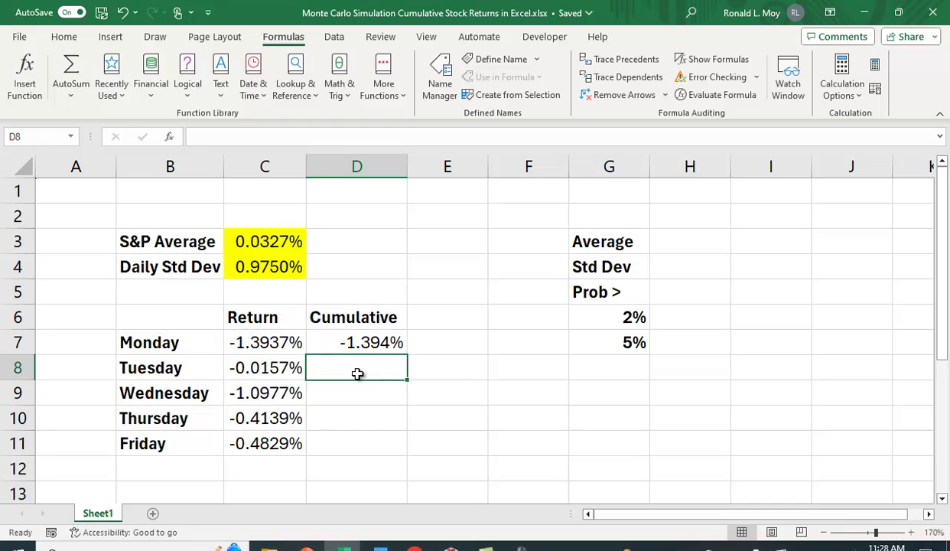
# - Enter =(1+D7)*(1+C8)-1 in D8 and fill it down to D11
pyautogui.write('=(1')
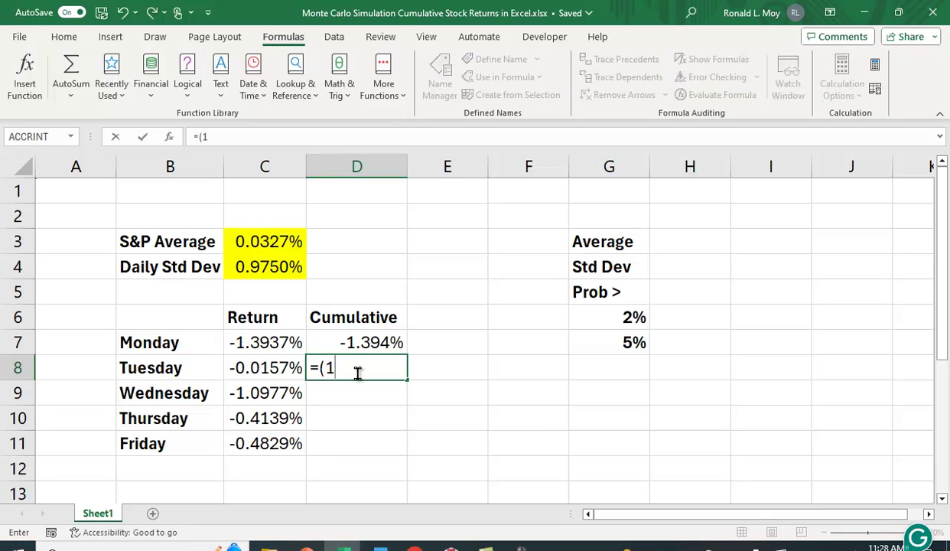
pyautogui.write('+')
pyautogui.click(377, 342)
pyautogui.write(')*')
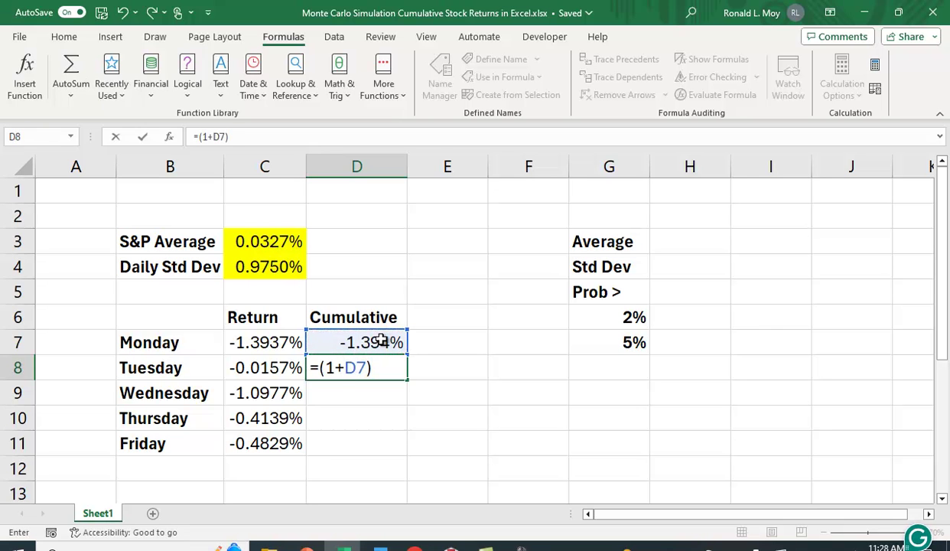
pyautogui.write('(1+')
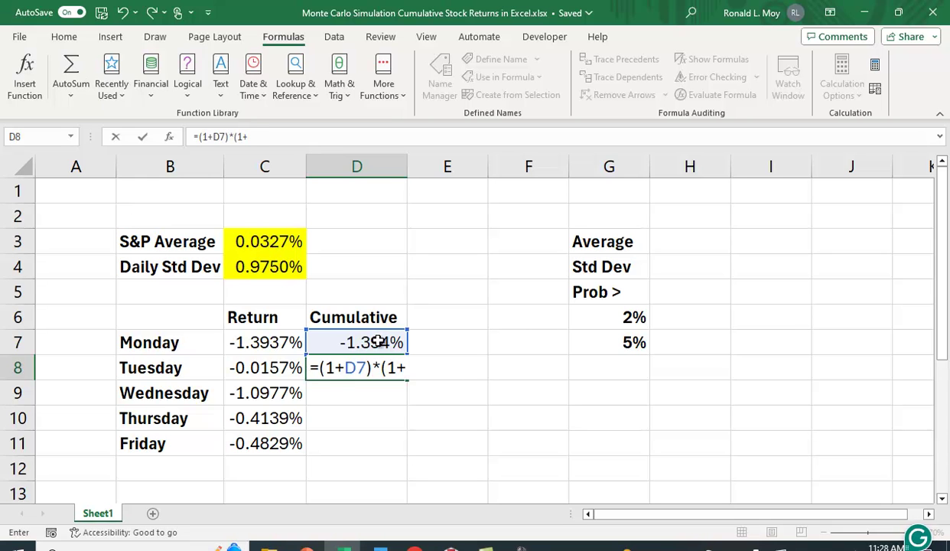
pyautogui.click(268, 370)
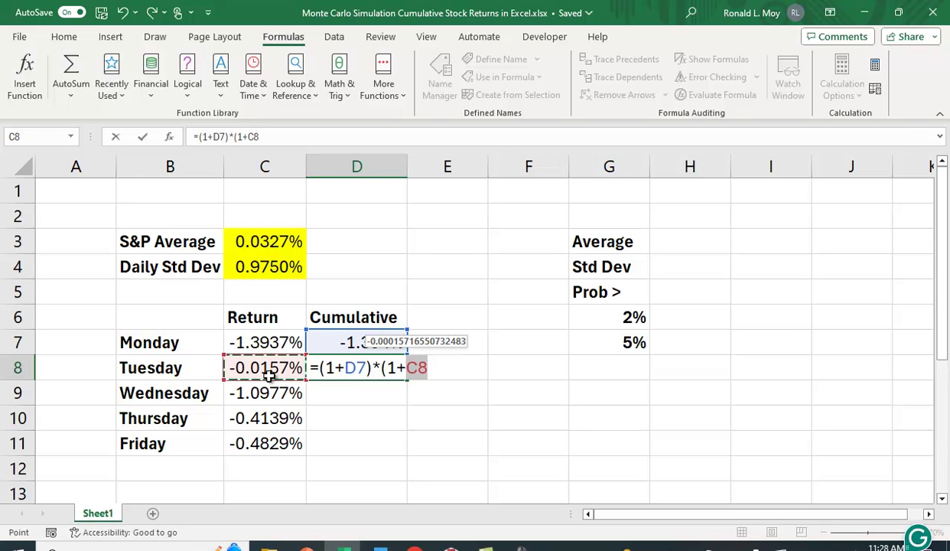
pyautogui.write(')-1')
pyautogui.press('Return')
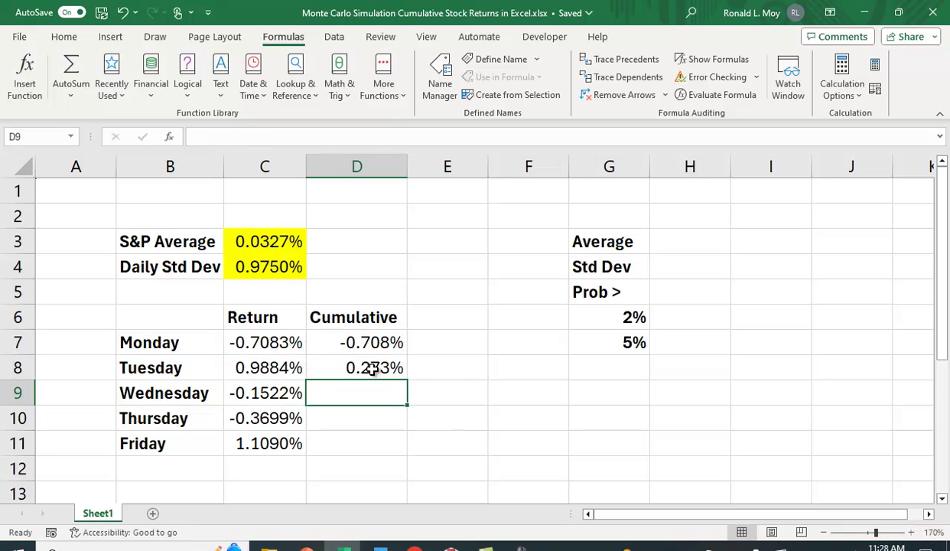
pyautogui.click(369, 365)
pyautogui.moveTo(405, 380); pyautogui.dragTo(405, 453)
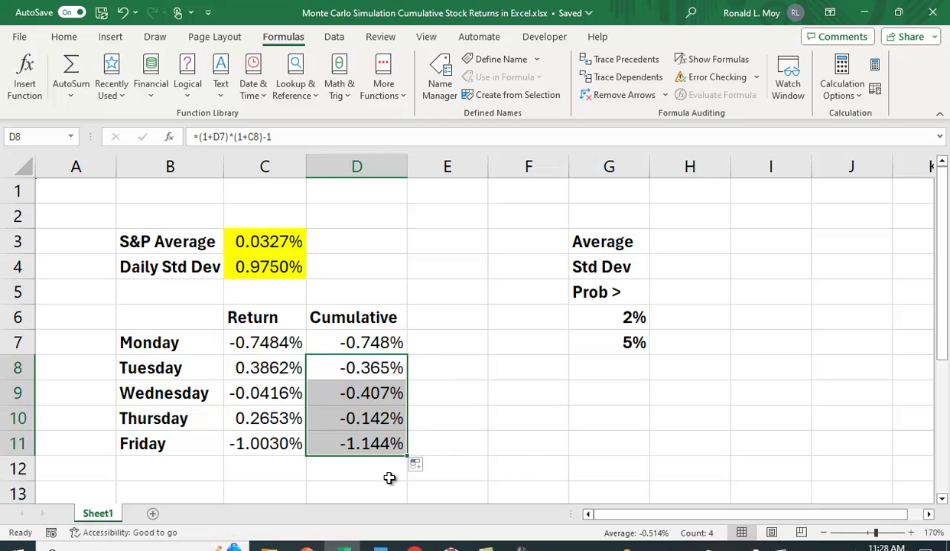
pyautogui.click(361, 442)
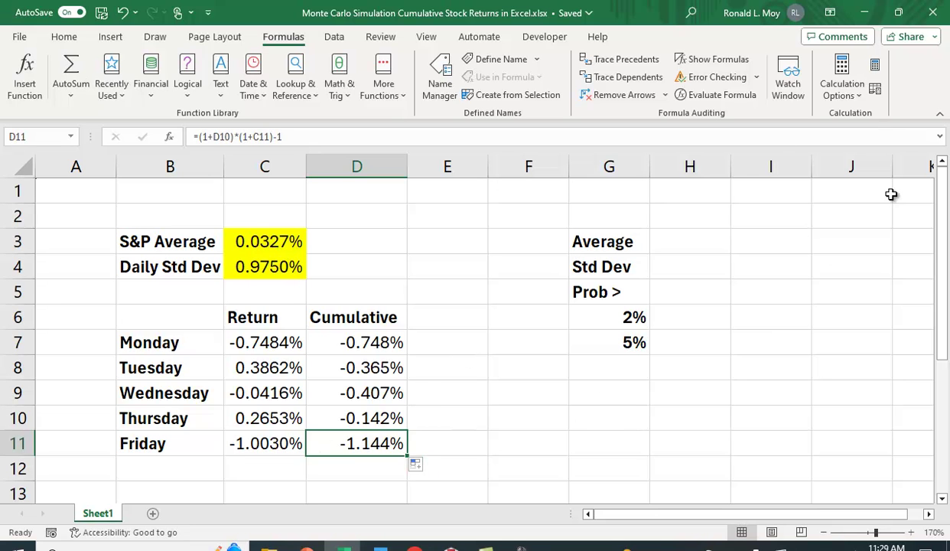
# - Recalculate several times to simulate new weeks
pyautogui.click(876, 67)
pyautogui.click(876, 67)
pyautogui.click(876, 67)
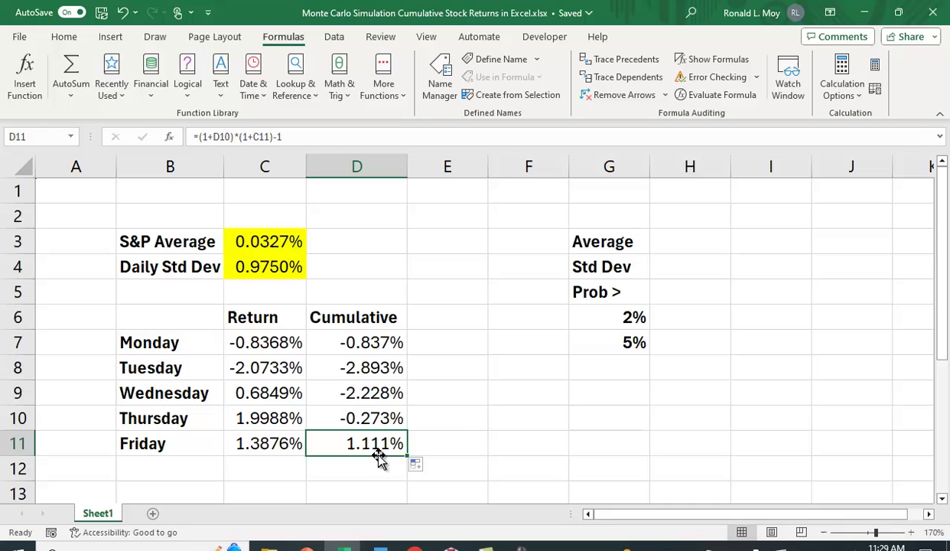
pyautogui.click(875, 68)
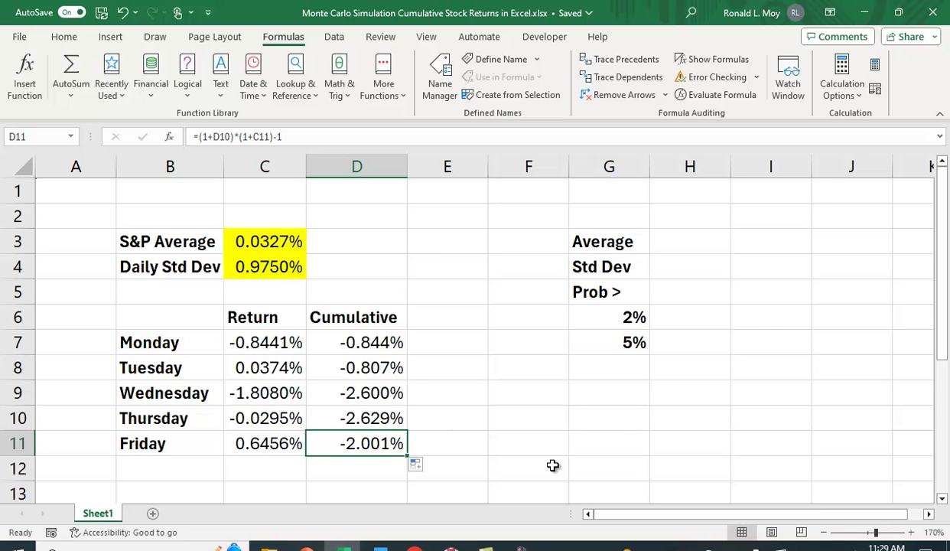
# - Label H9 'Replication' and widen column H to fit it
pyautogui.click(705, 394)
pyautogui.write('Replication')
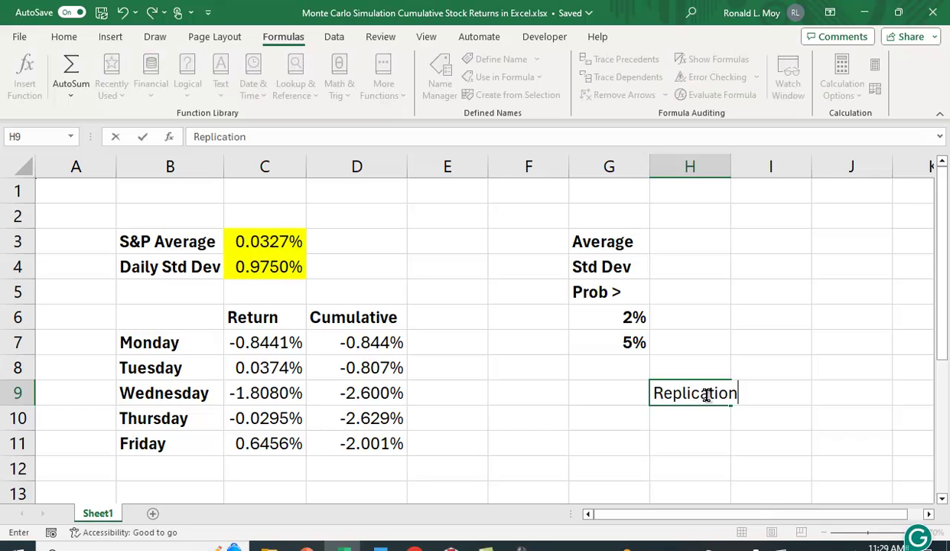
pyautogui.click(804, 301)
pyautogui.moveTo(731, 173); pyautogui.dragTo(732, 173)
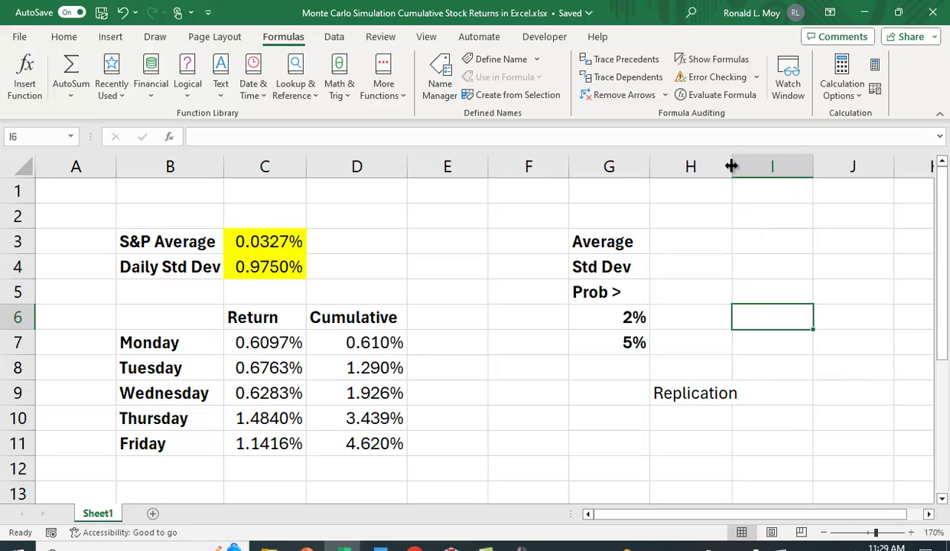
pyautogui.press('F9')
pyautogui.click(757, 372)
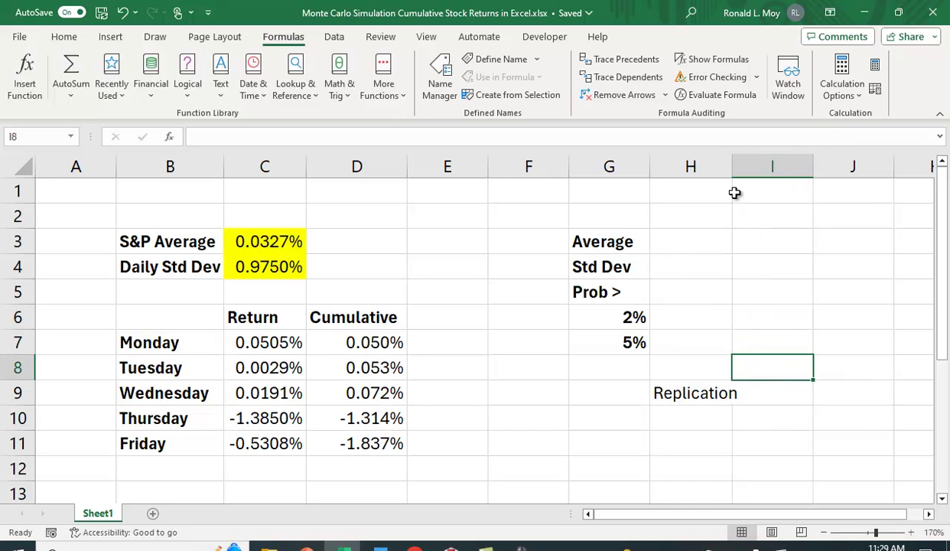
pyautogui.moveTo(732, 174); pyautogui.dragTo(748, 174)
# - Enter 1 in H10 as the first replication number
pyautogui.click(689, 425)
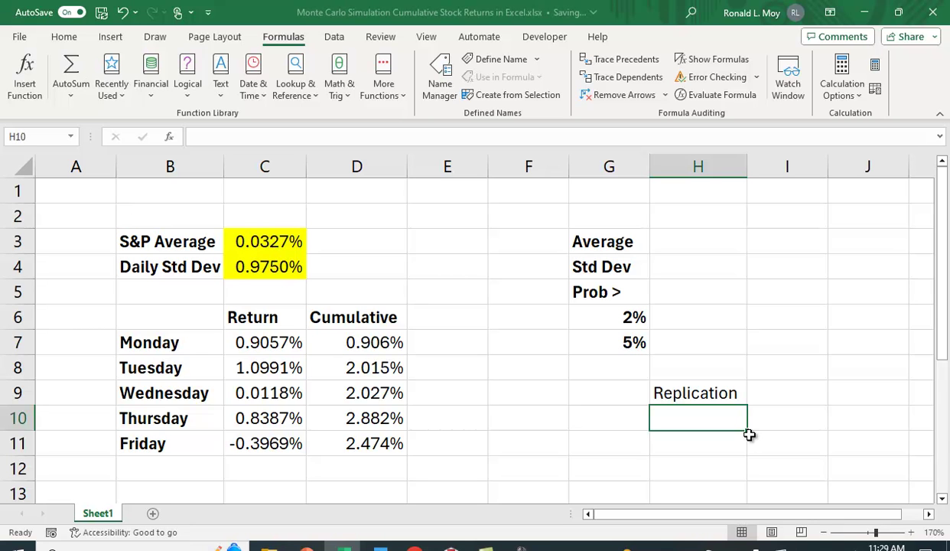
pyautogui.write('1')
pyautogui.press('Return')
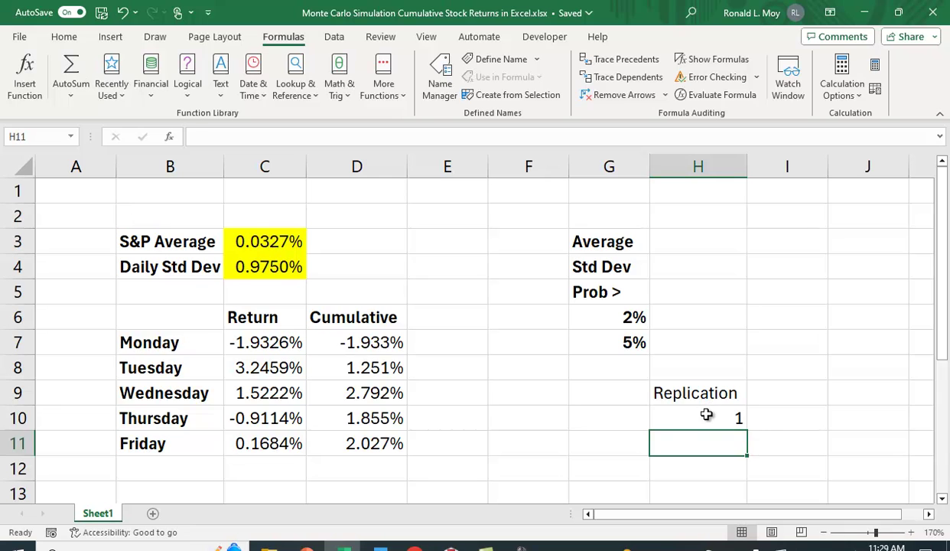
pyautogui.click(713, 417)
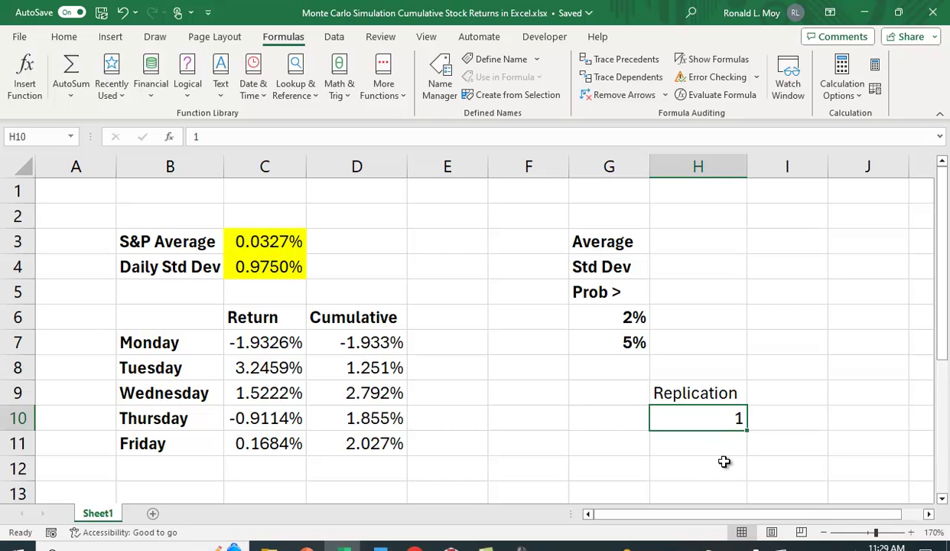
pyautogui.click(64, 40)
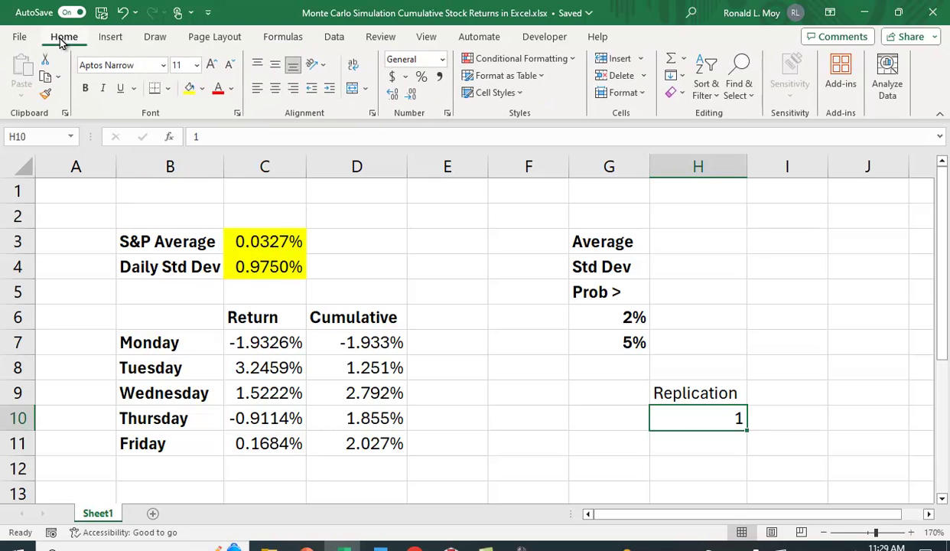
# - Fill a column series from H10 with step 1 and stop value 1000
pyautogui.click(671, 76)
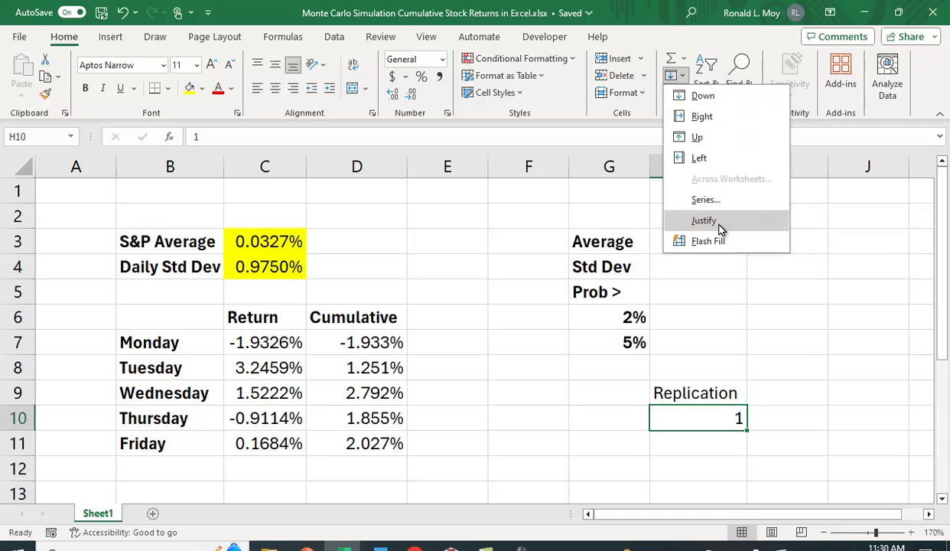
pyautogui.click(701, 202)
pyautogui.click(503, 295)
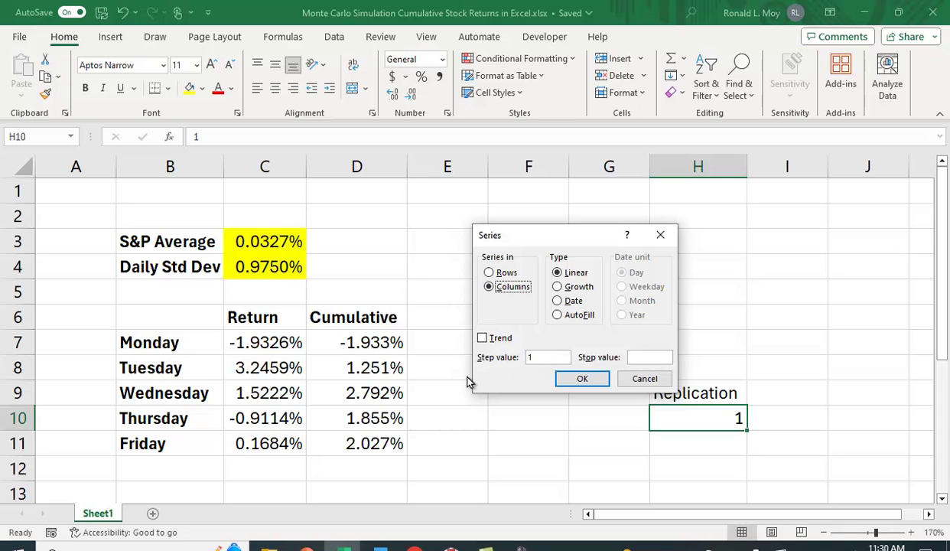
pyautogui.click(651, 356)
pyautogui.press('Return')
pyautogui.scroll(-2, 776, 408)
pyautogui.scroll(2, 776, 408)
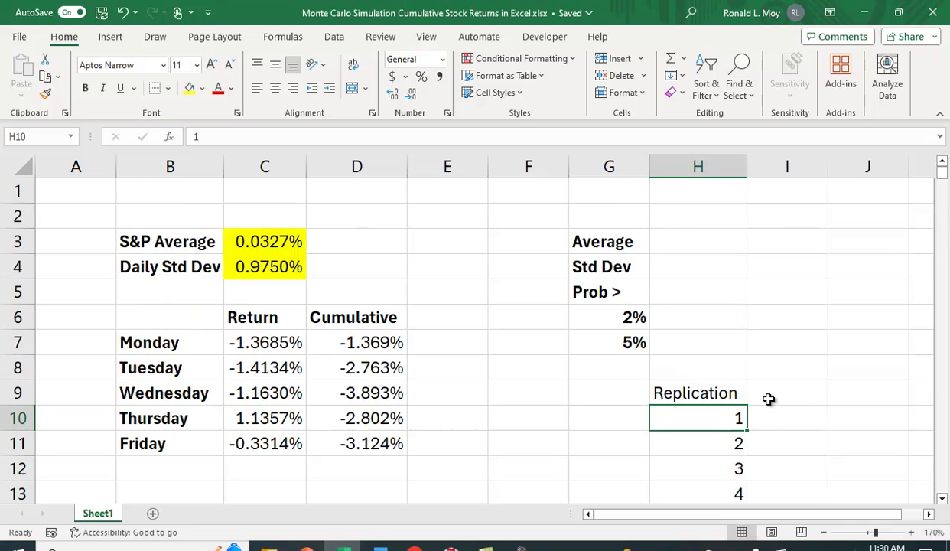
# - Enter =D11 in I9, then select H9:I9
pyautogui.click(779, 396)
pyautogui.write('=')
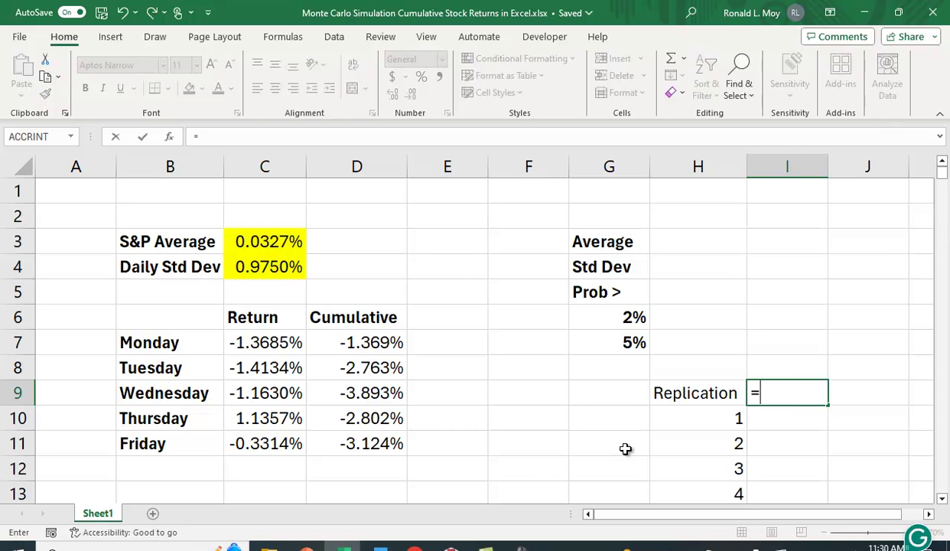
pyautogui.click(366, 447)
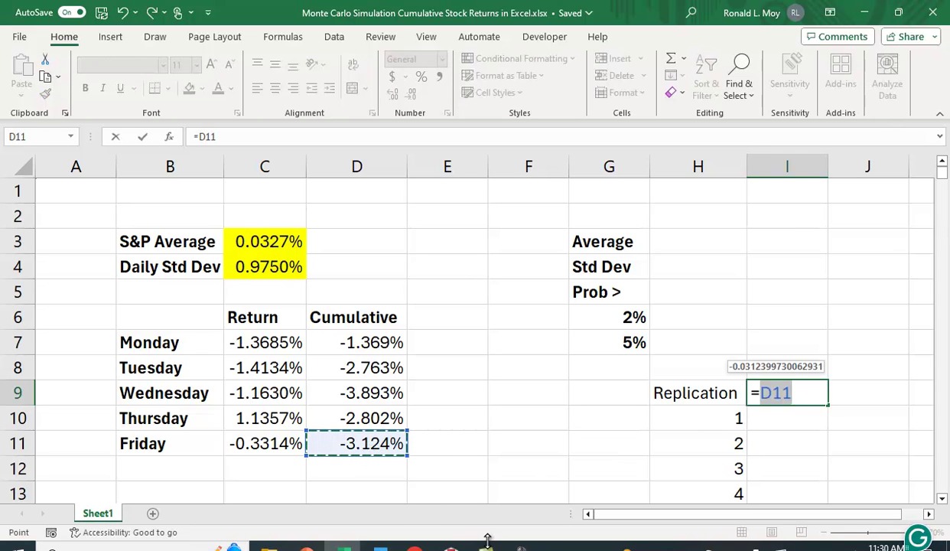
pyautogui.press('Return')
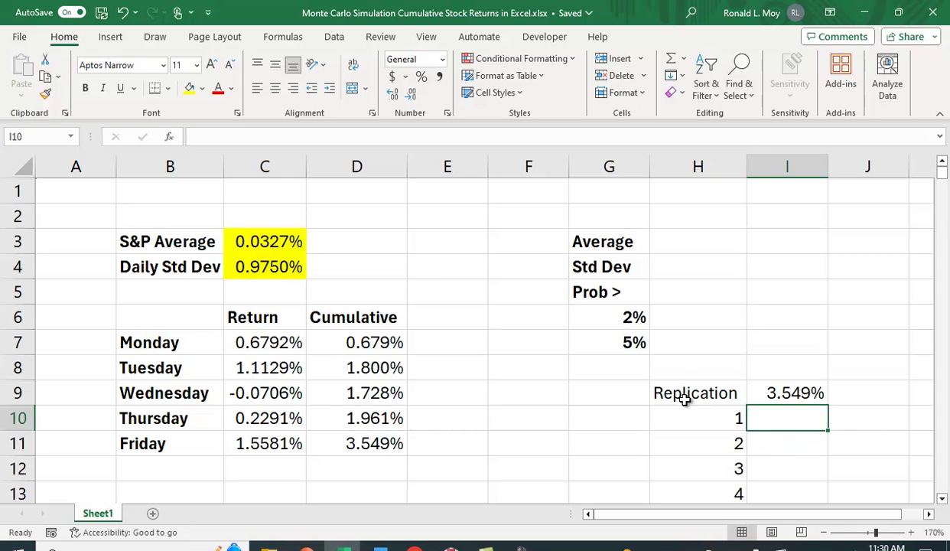
pyautogui.moveTo(681, 394); pyautogui.dragTo(801, 397)
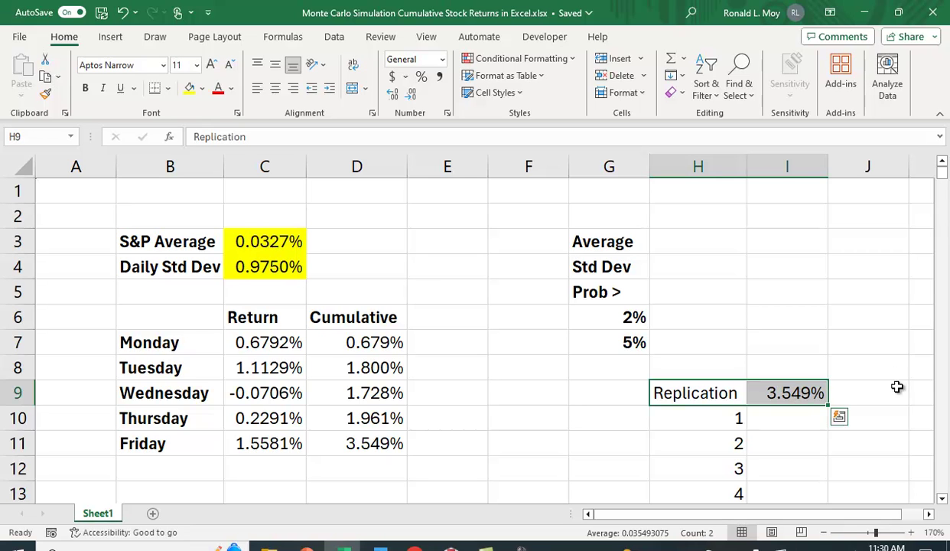
# - Review the What-If Analysis options on the Data tab, including Data Table
pyautogui.click(863, 362)
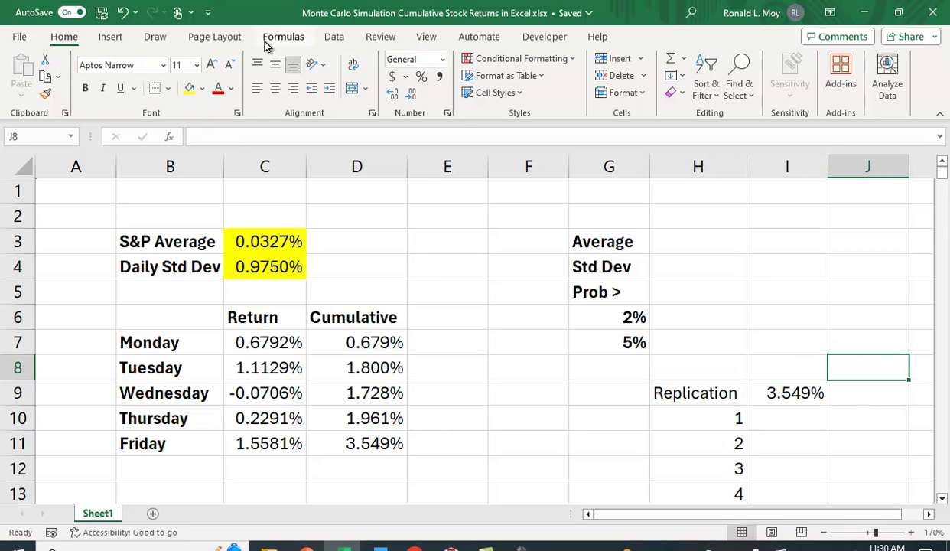
pyautogui.click(334, 37)
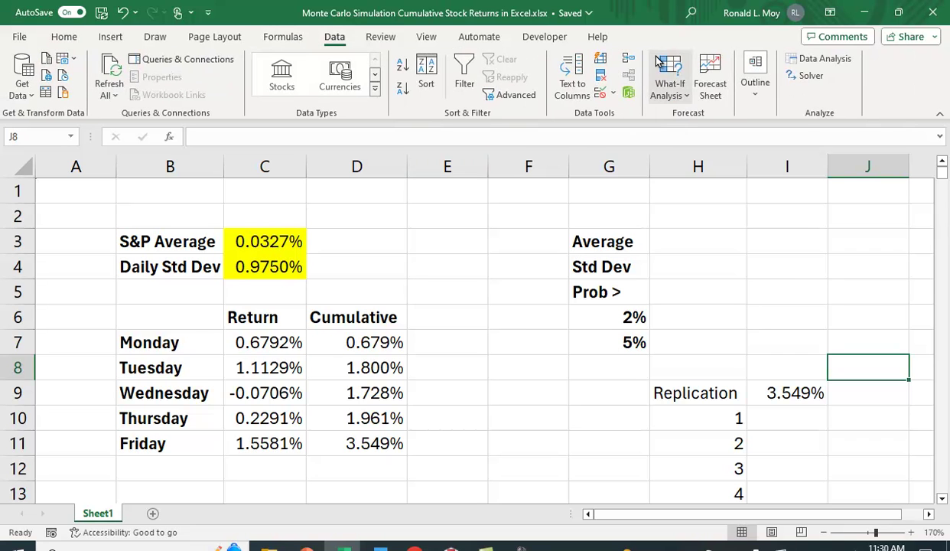
pyautogui.click(671, 75)
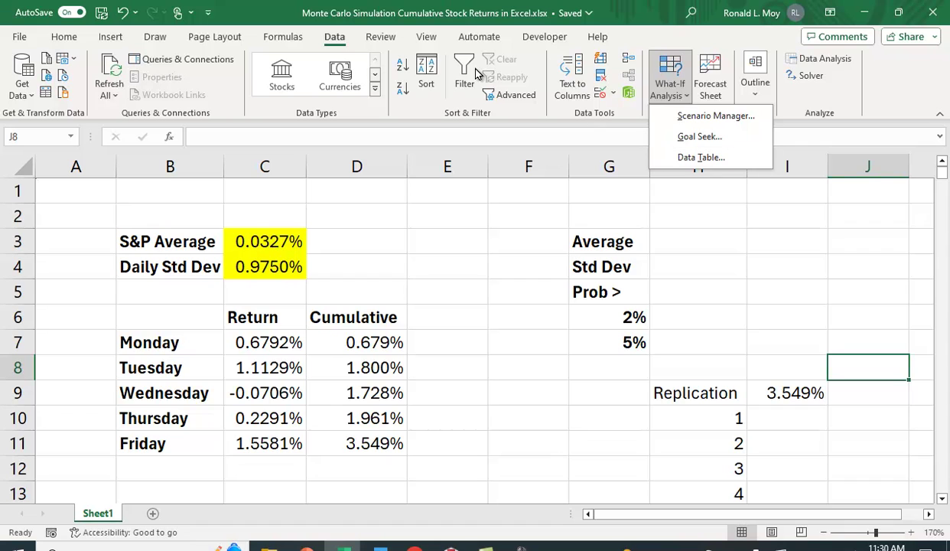
pyautogui.click(709, 209)
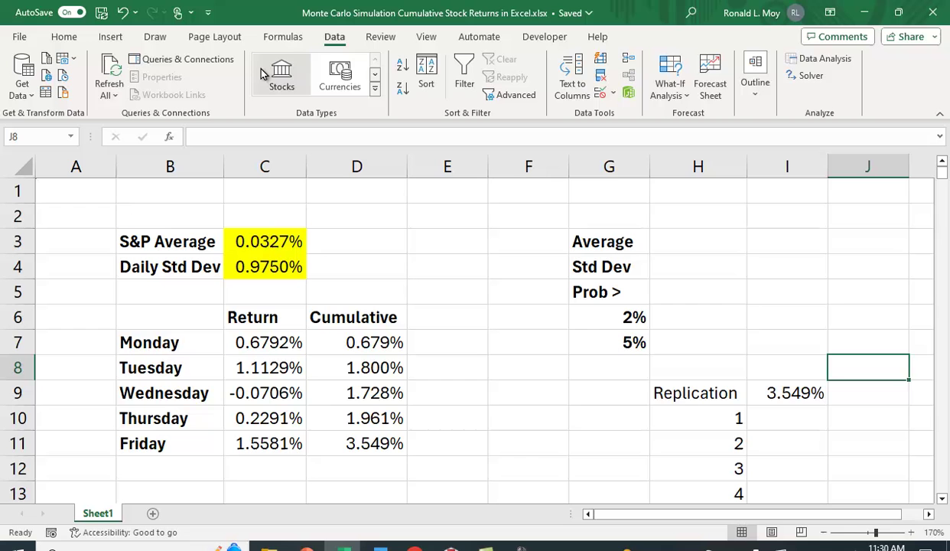
pyautogui.click(17, 40)
pyautogui.click(42, 514)
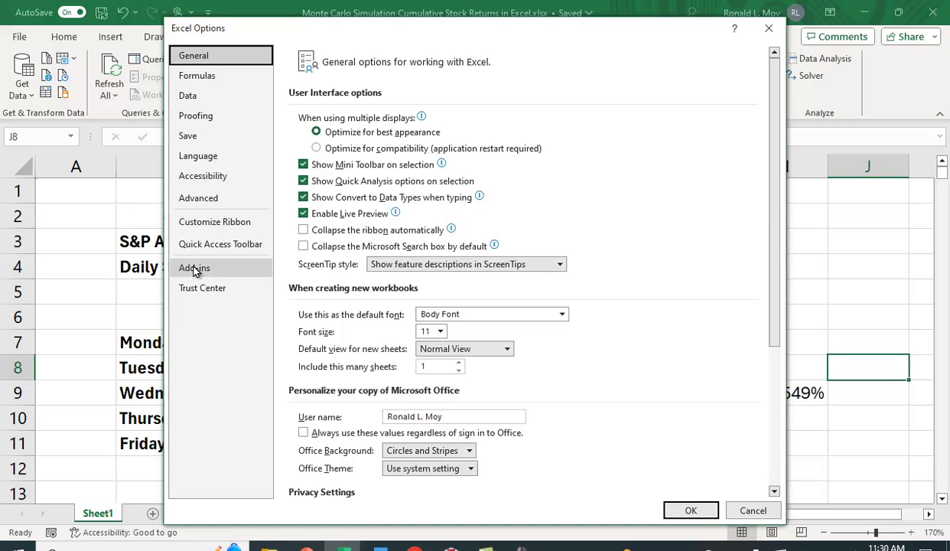
pyautogui.click(198, 268)
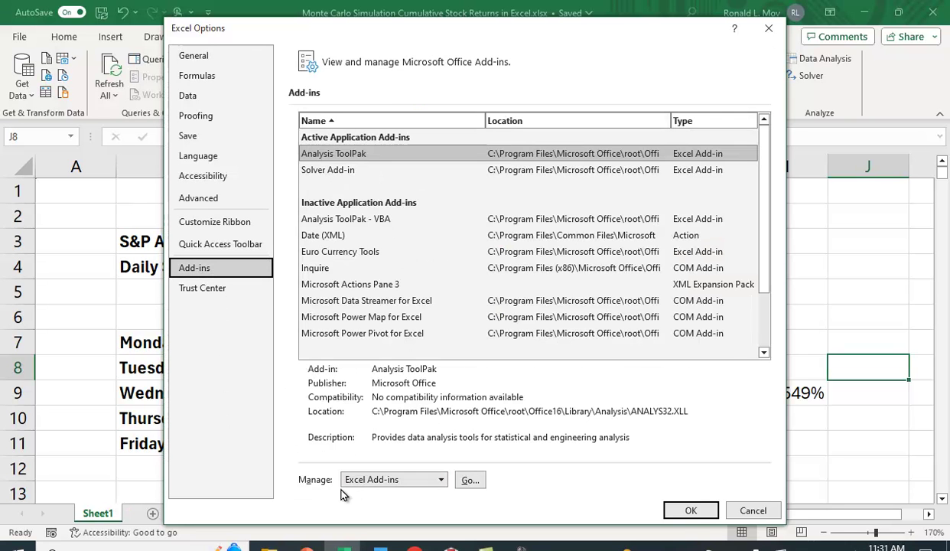
pyautogui.click(468, 479)
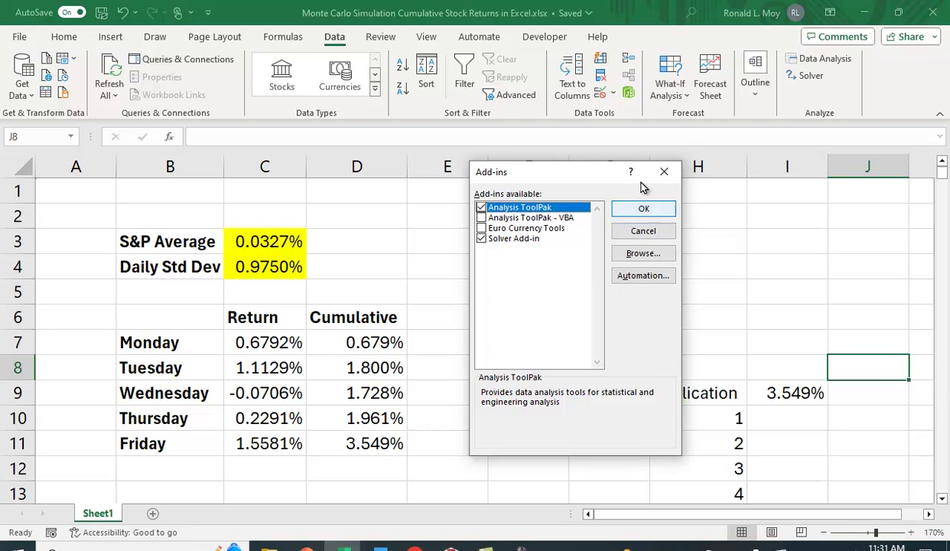
pyautogui.click(649, 231)
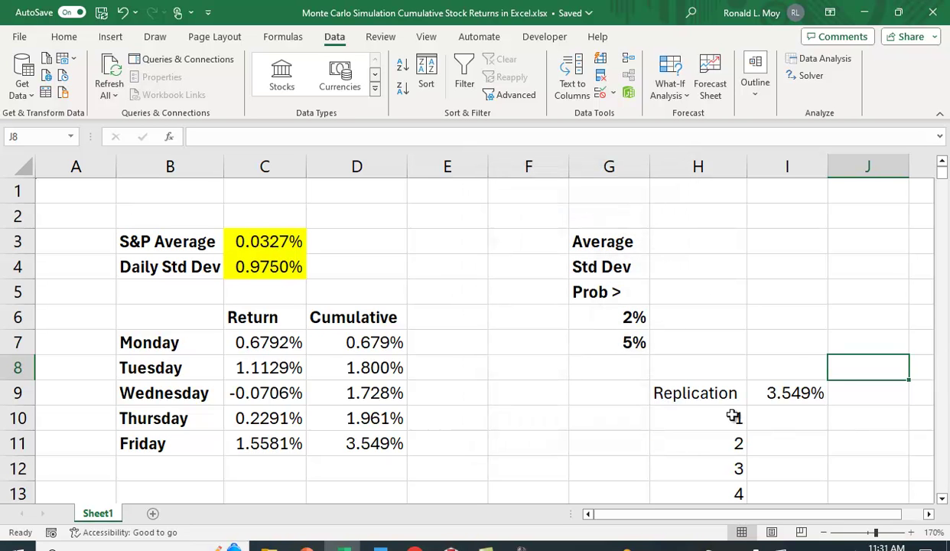
# - Select H9:I1009 and create a Data Table with column input cell $I$6
pyautogui.moveTo(675, 395); pyautogui.dragTo(780, 396)
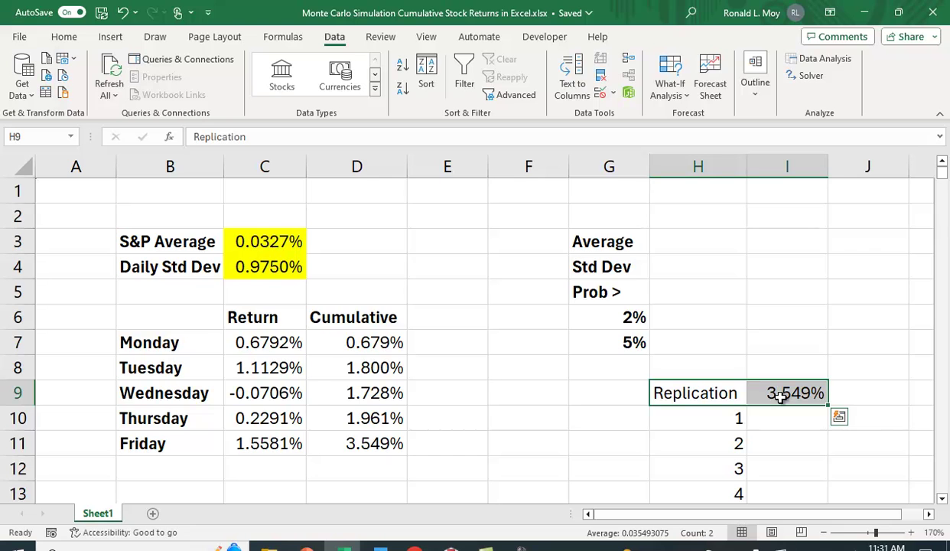
pyautogui.hotkey('ctrl', 'shift', 'Down')
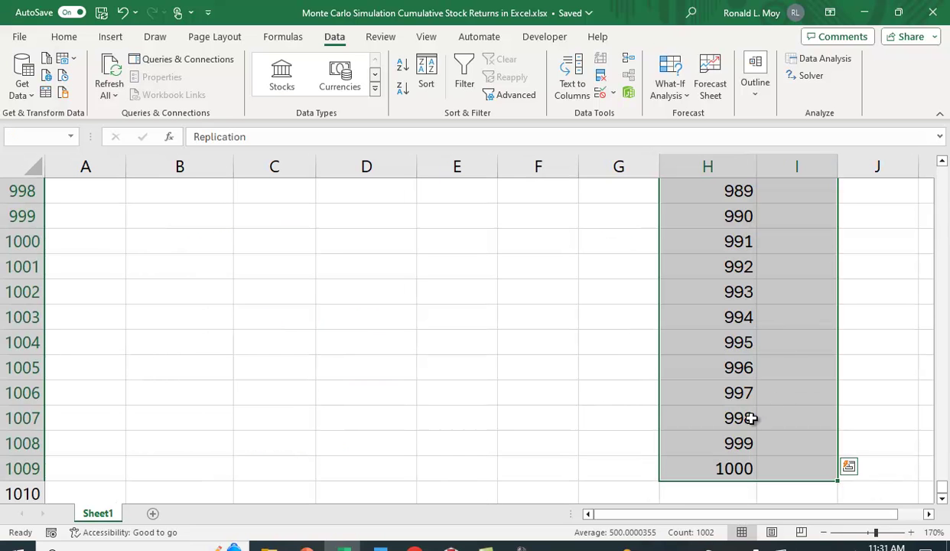
pyautogui.moveTo(943, 493); pyautogui.dragTo(918, 160)
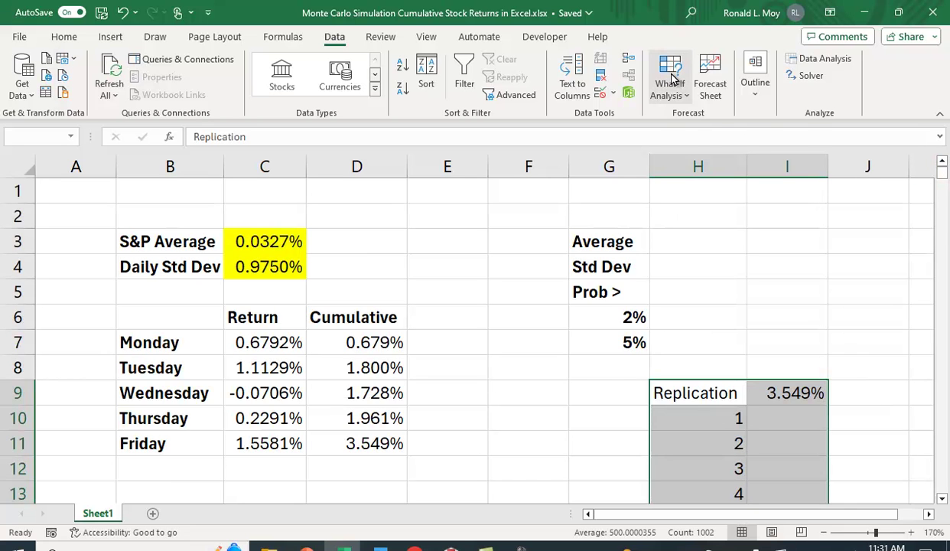
pyautogui.click(671, 86)
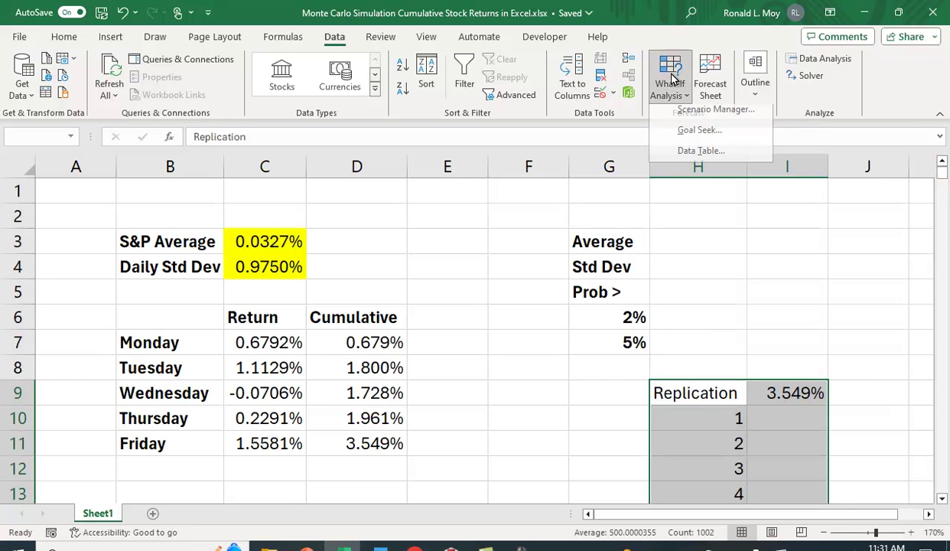
pyautogui.click(708, 158)
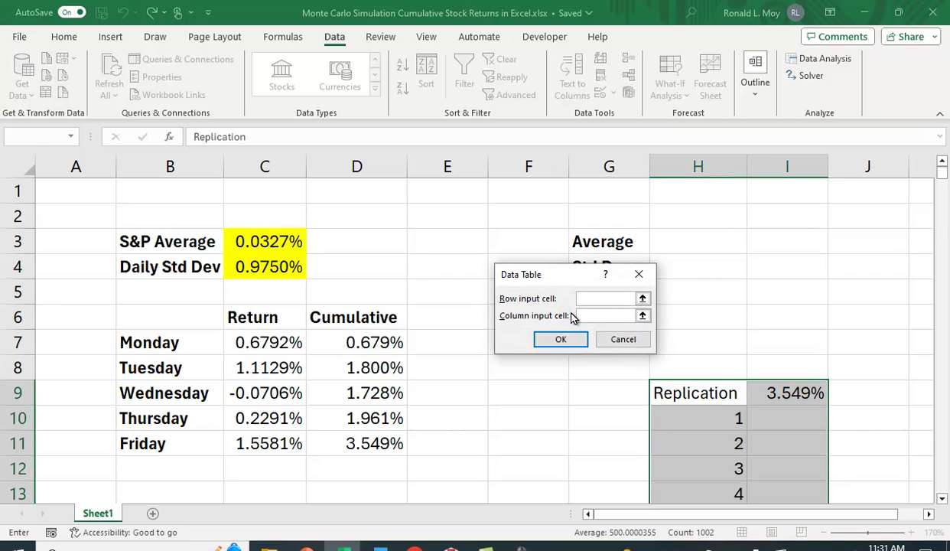
pyautogui.click(610, 315)
pyautogui.click(755, 325)
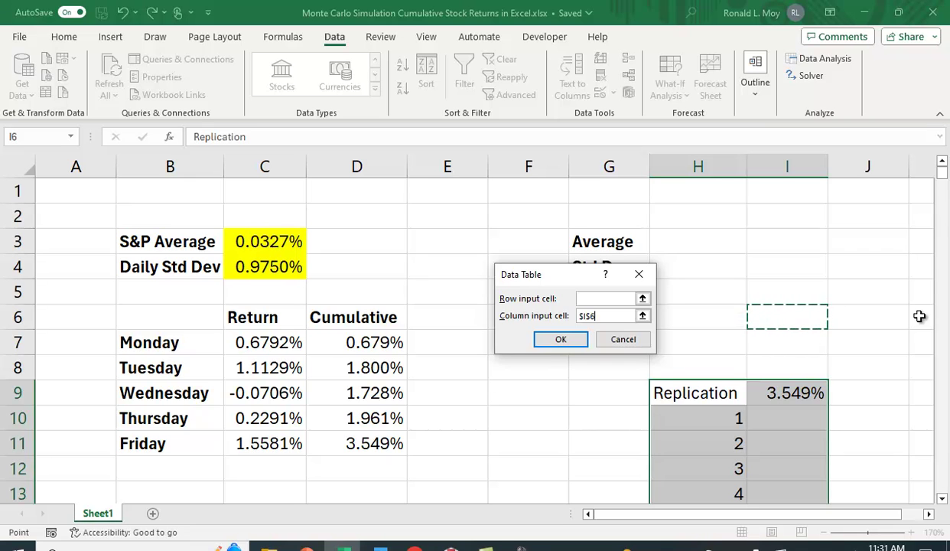
pyautogui.click(562, 340)
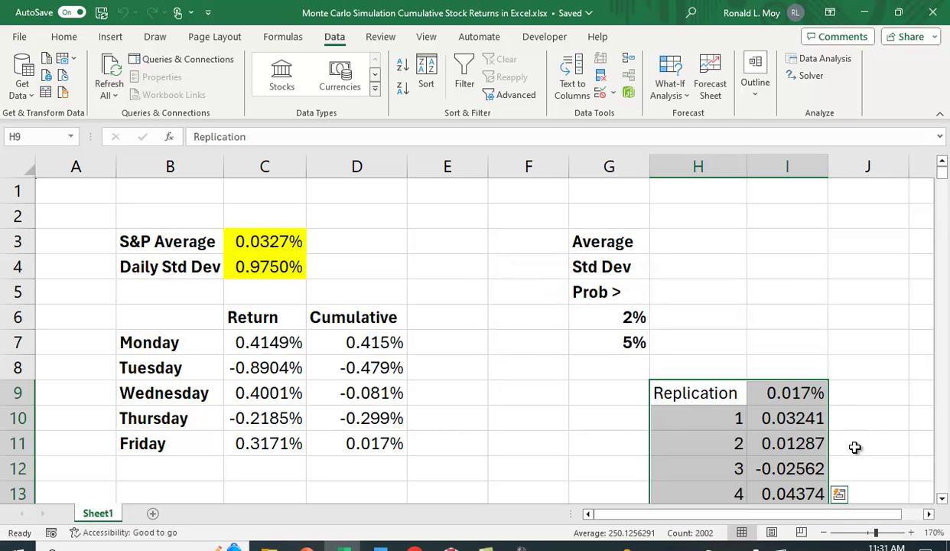
# - Format I10:I1009 as percentages with three decimal places
pyautogui.click(814, 420)
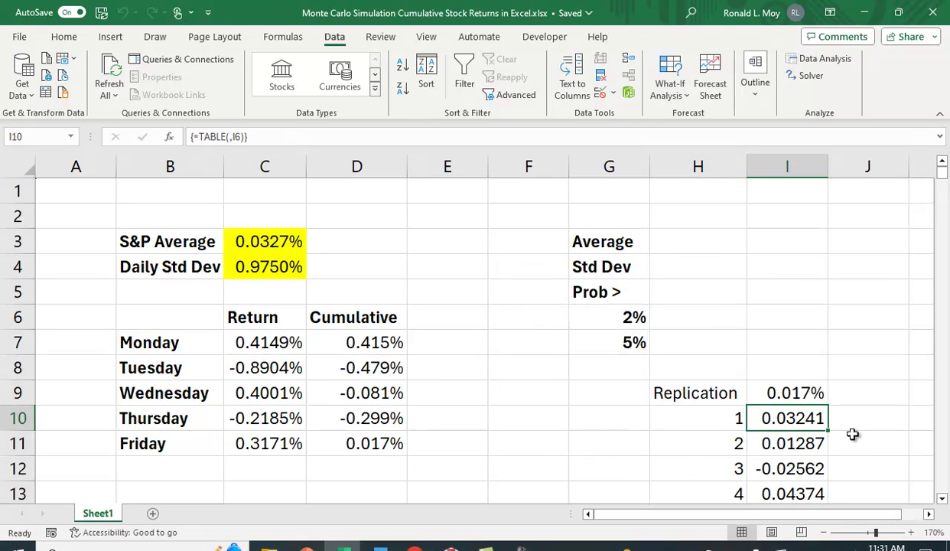
pyautogui.hotkey('ctrl', 'shift', 'Down')
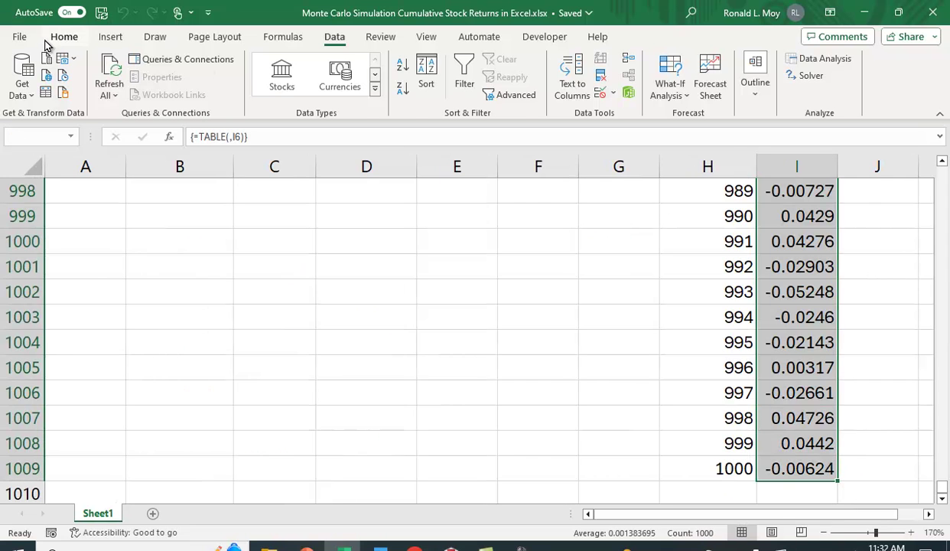
pyautogui.click(61, 36)
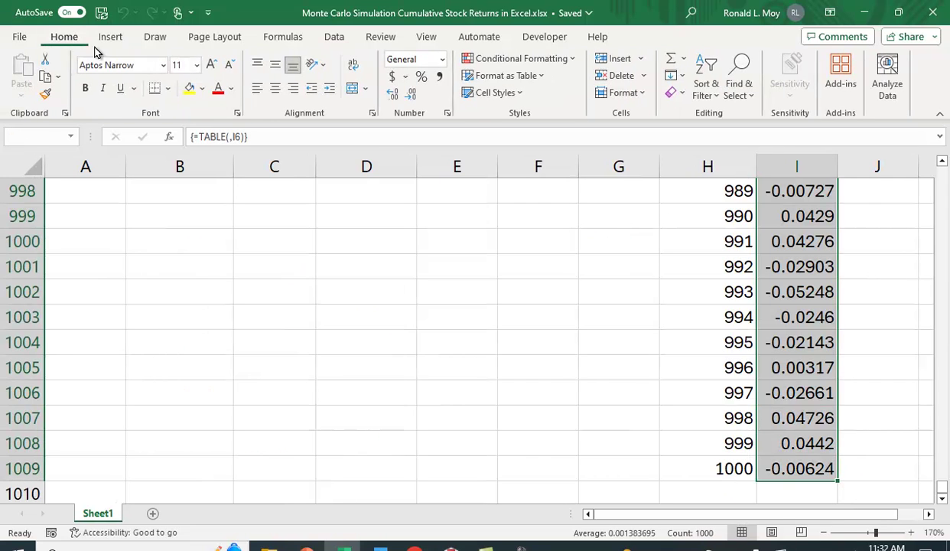
pyautogui.click(420, 77)
pyautogui.click(395, 98)
pyautogui.click(395, 98)
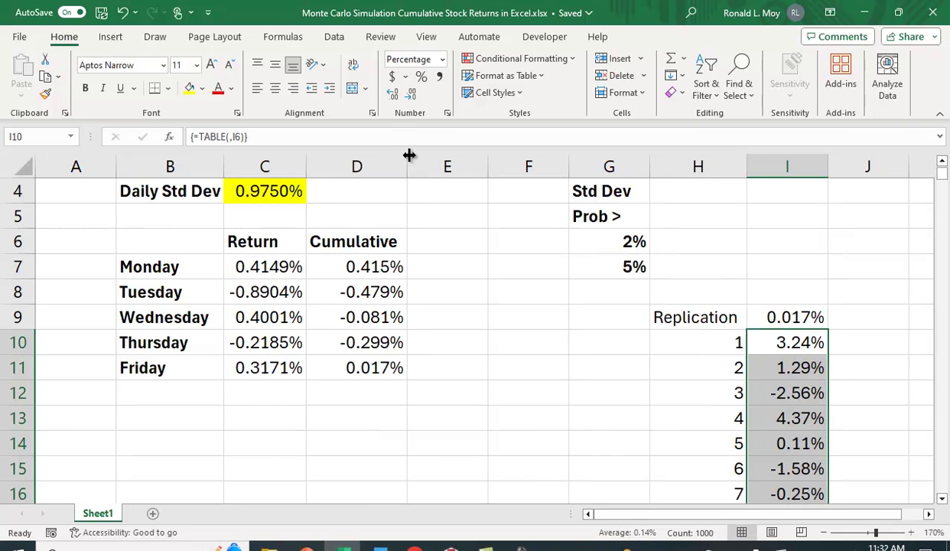
pyautogui.click(392, 94)
pyautogui.click(912, 342)
pyautogui.scroll(-2, 903, 331)
pyautogui.scroll(2, 902, 331)
pyautogui.scroll(1, 888, 325)
# - Enter =AVERAGE(I10:I1009) in H3, giving 0.090%
pyautogui.click(708, 246)
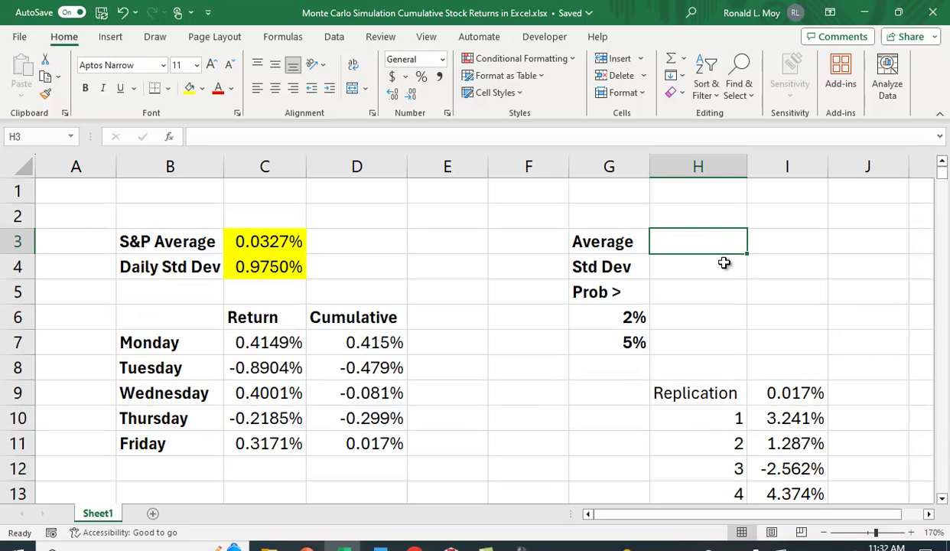
pyautogui.write('=aver')
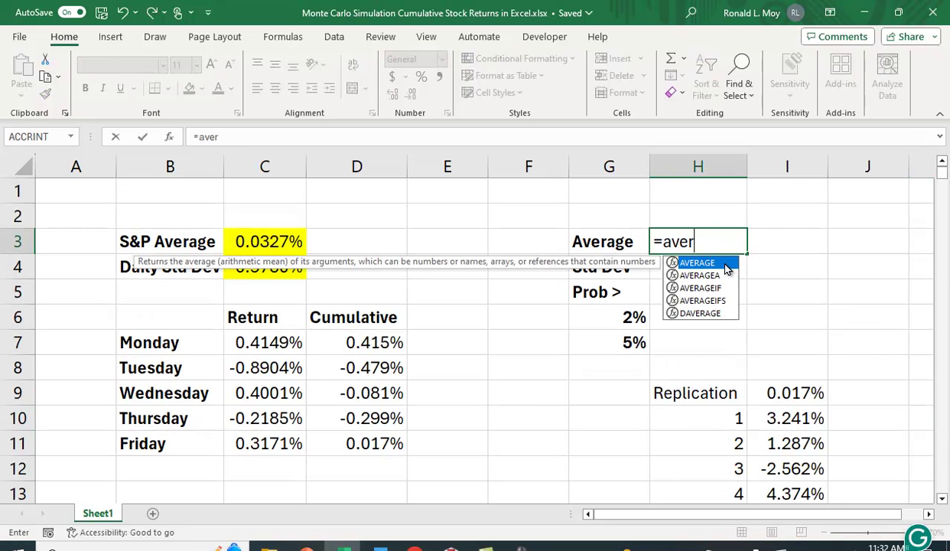
pyautogui.write('age(')
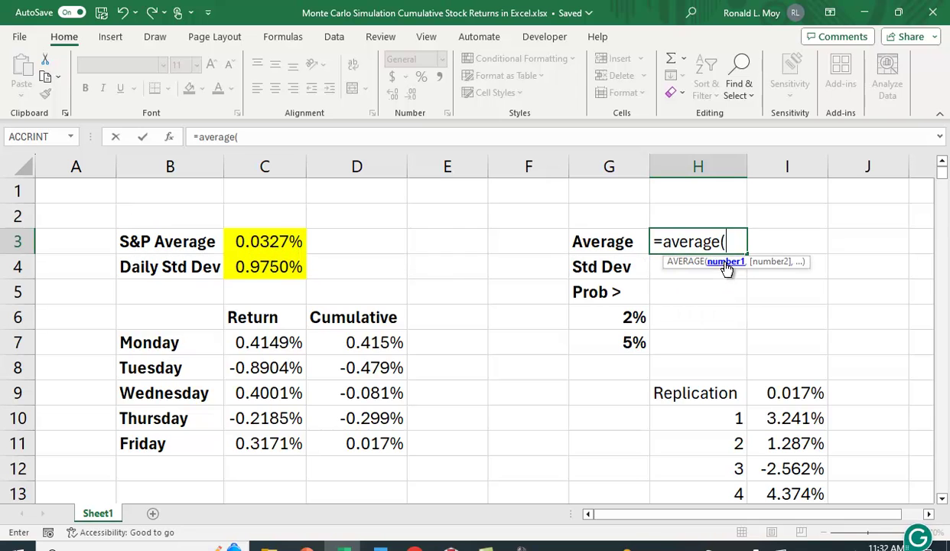
pyautogui.click(812, 418)
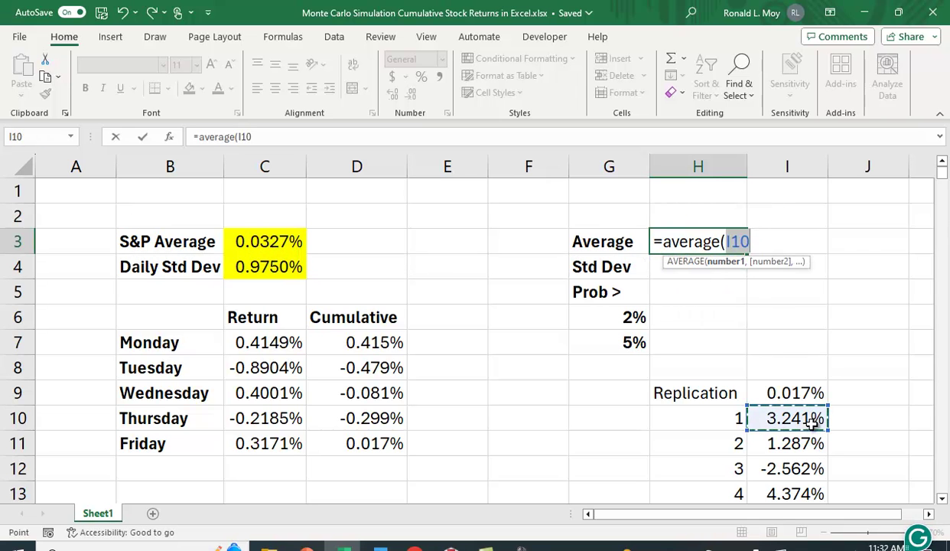
pyautogui.hotkey('ctrl', 'shift', 'Down')
pyautogui.write(')')
pyautogui.press('Return')
pyautogui.scroll(1, 812, 420)
pyautogui.click(700, 244)
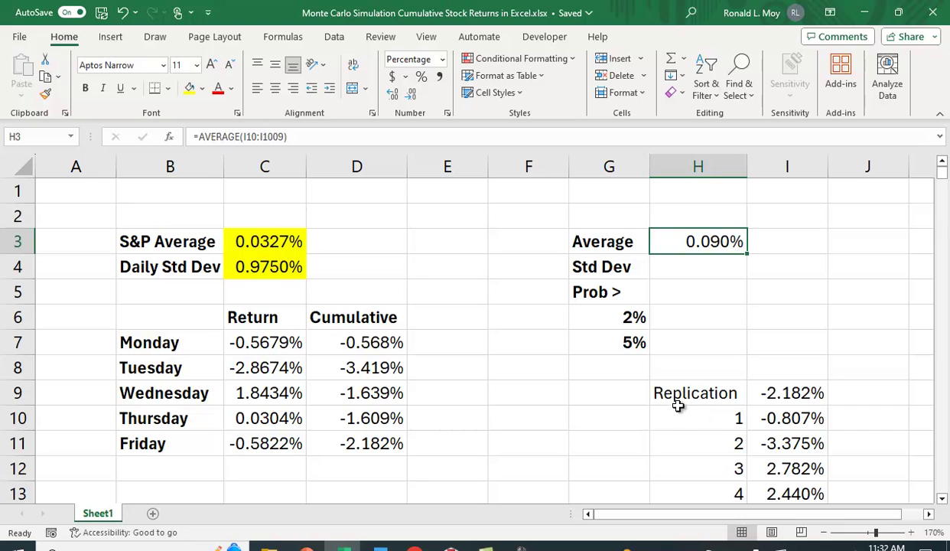
# - Enter =STDEV(I10:I1009) in H4 for the standard deviation of the simulated returns
pyautogui.click(707, 275)
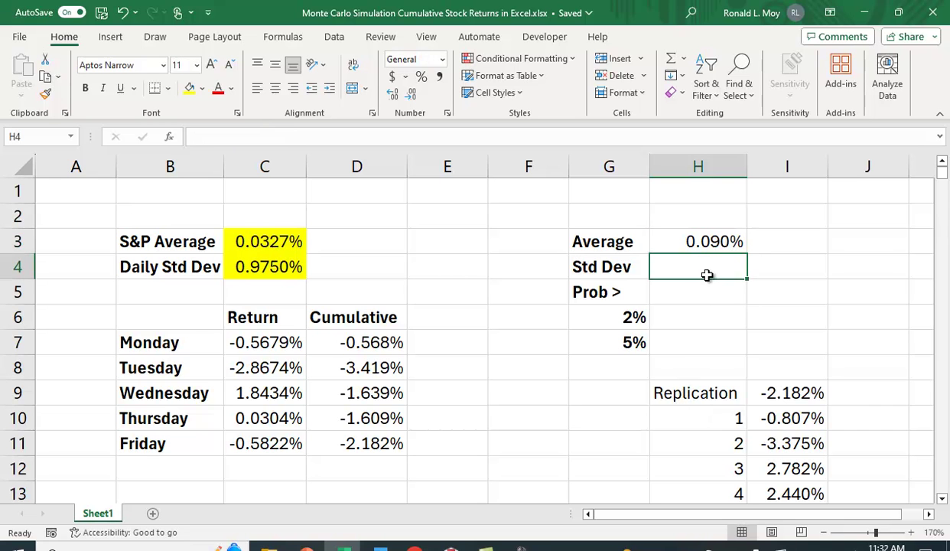
pyautogui.write('=stdev')
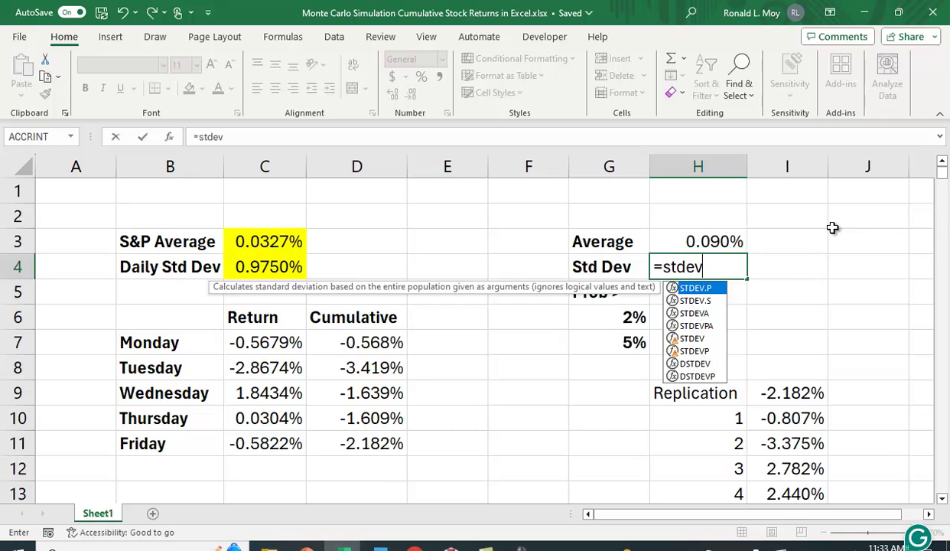
pyautogui.write('(')
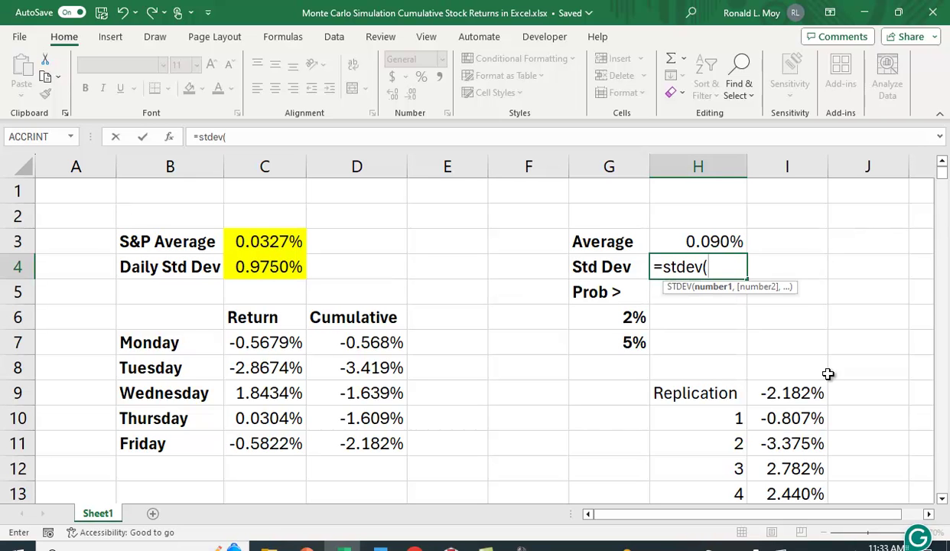
pyautogui.click(797, 417)
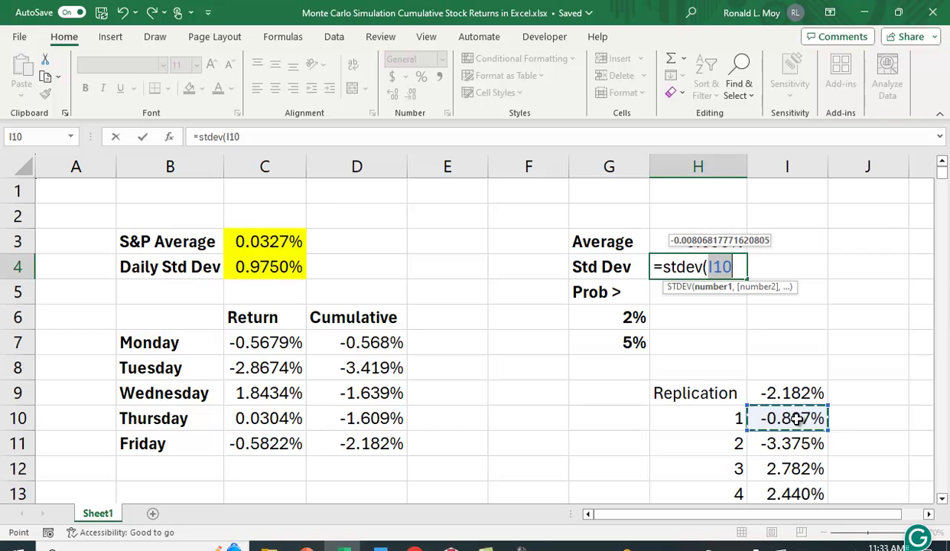
pyautogui.hotkey('ctrl', 'shift', 'Down')
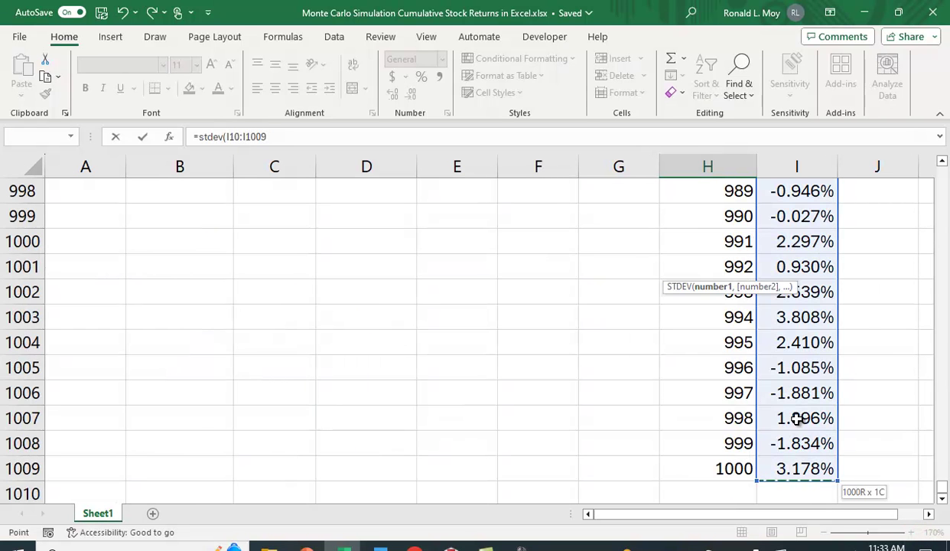
pyautogui.write(')')
pyautogui.press('Return')
# - Format H4 as a percentage with three decimals, showing 2.227%
pyautogui.scroll(2, 784, 382)
pyautogui.click(690, 269)
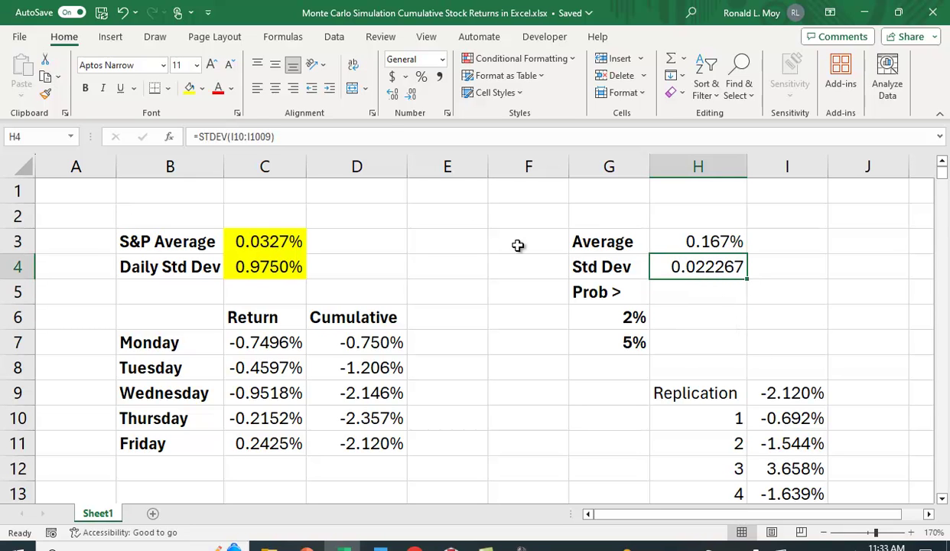
pyautogui.click(421, 77)
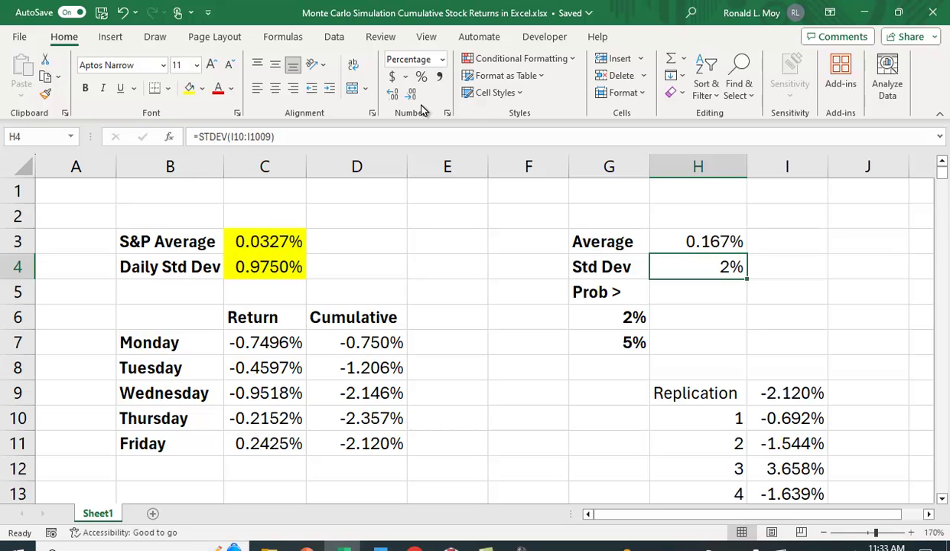
pyautogui.click(392, 95)
pyautogui.click(392, 95)
pyautogui.click(392, 95)
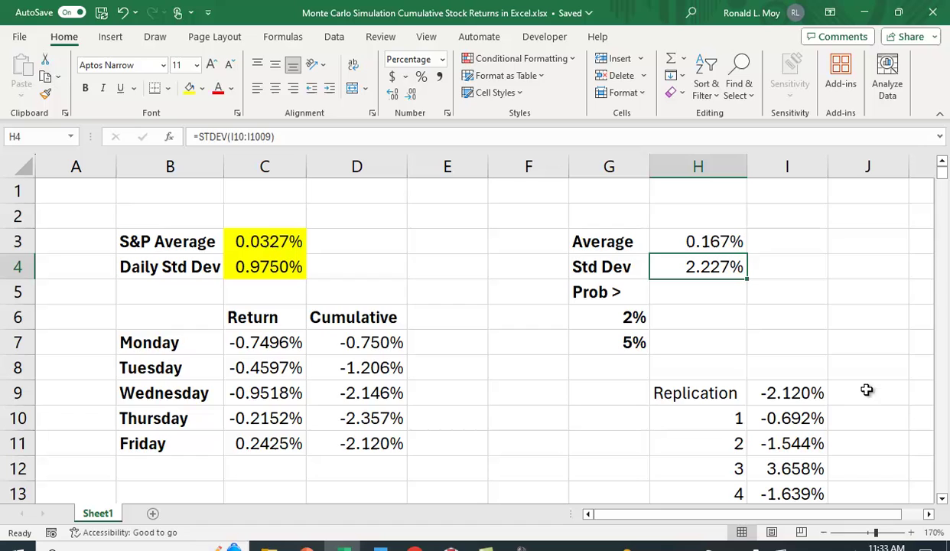
pyautogui.click(698, 322)
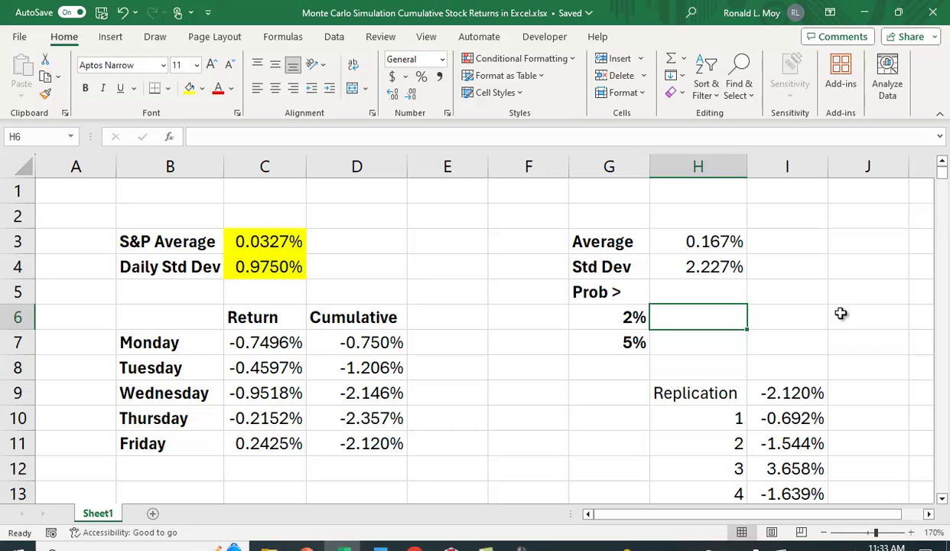
# - Enter =COUNTIF(I10:I1009,">.02")/1000 in H6 for the share of returns above 2%
pyautogui.write('=coun')
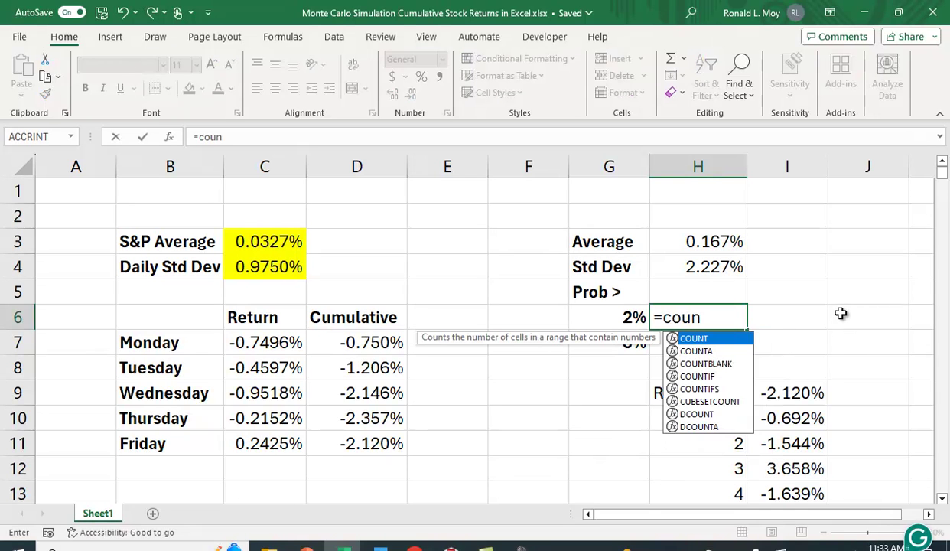
pyautogui.write('tif(')
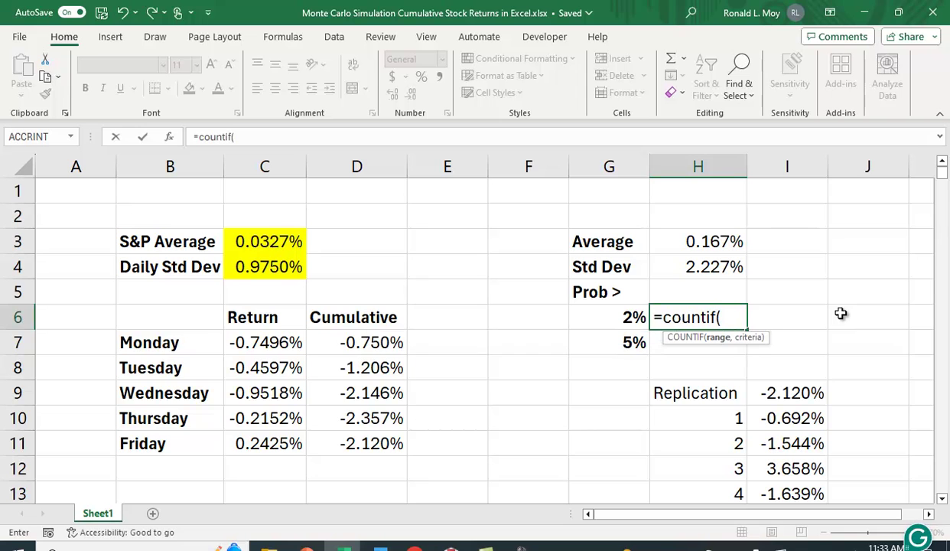
pyautogui.click(793, 417)
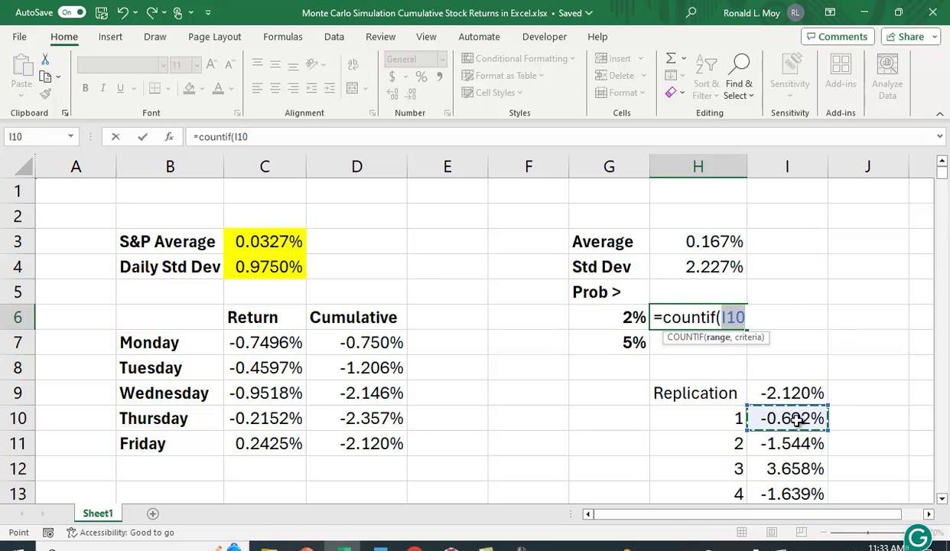
pyautogui.hotkey('ctrl', 'shift', 'Down')
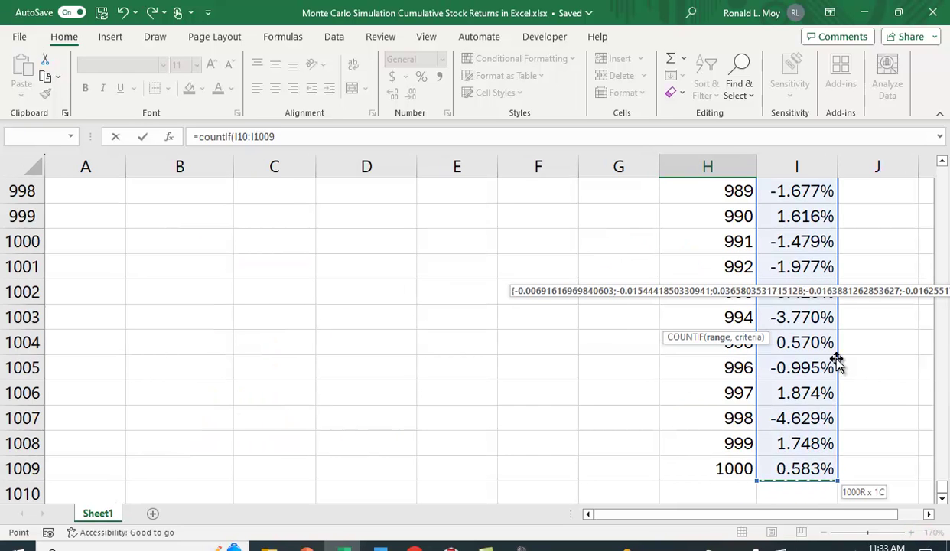
pyautogui.scroll(2, 839, 324)
pyautogui.moveTo(942, 491); pyautogui.dragTo(917, 173)
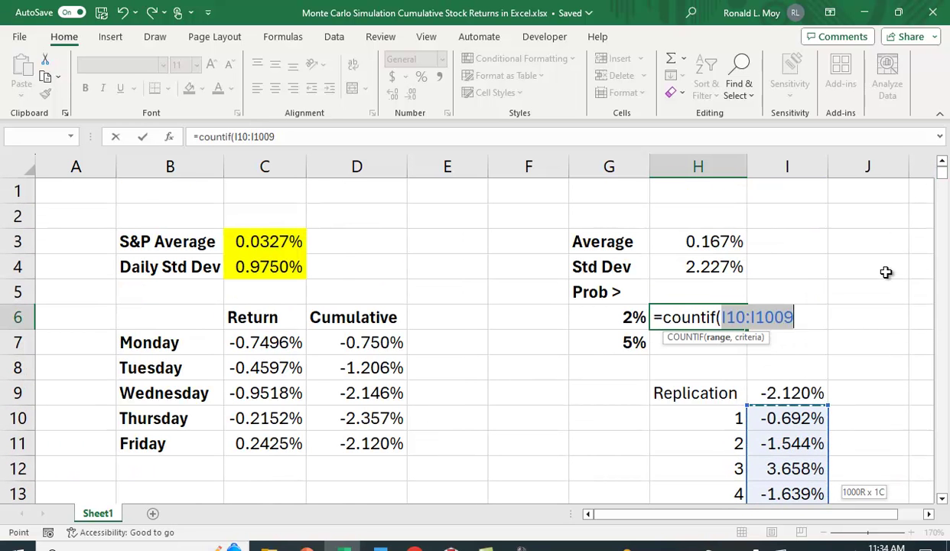
pyautogui.write(',')
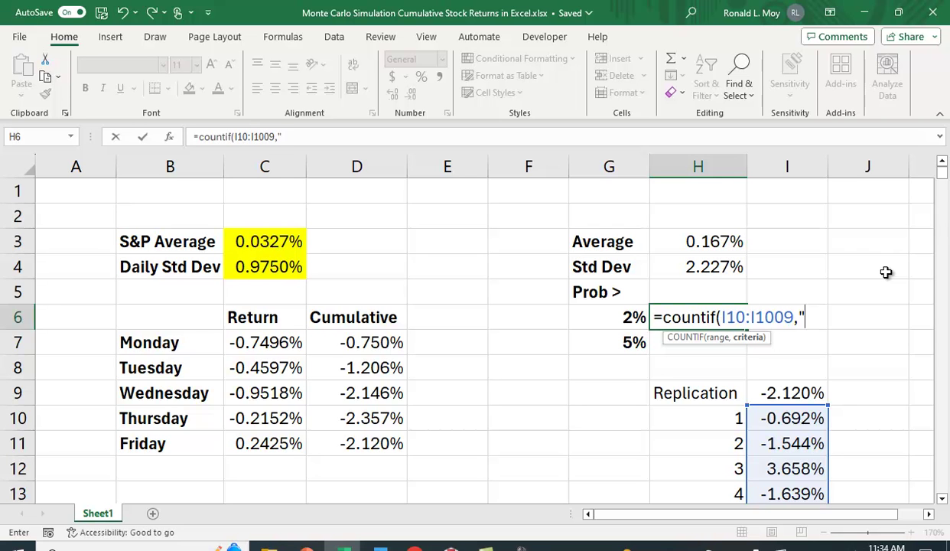
pyautogui.write('">.02')
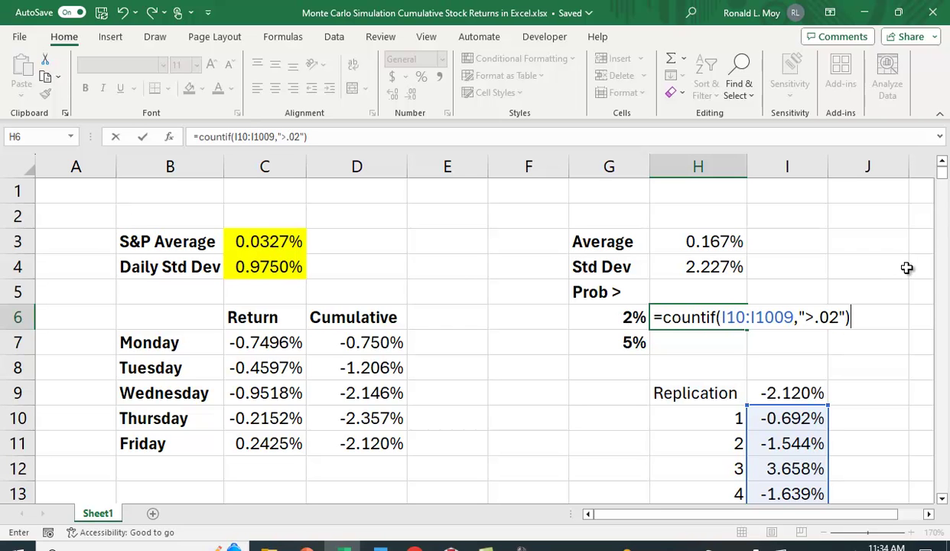
pyautogui.press('Return')
pyautogui.click(659, 314)
pyautogui.click(376, 141)
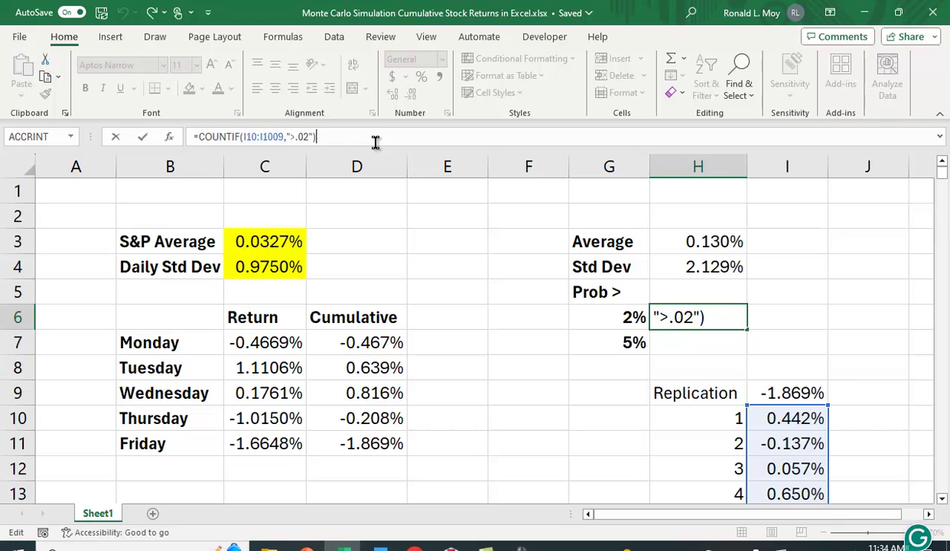
pyautogui.write('/1000')
pyautogui.press('Return')
# - Format H6 as a percentage with two decimals, showing 20.80%
pyautogui.click(711, 316)
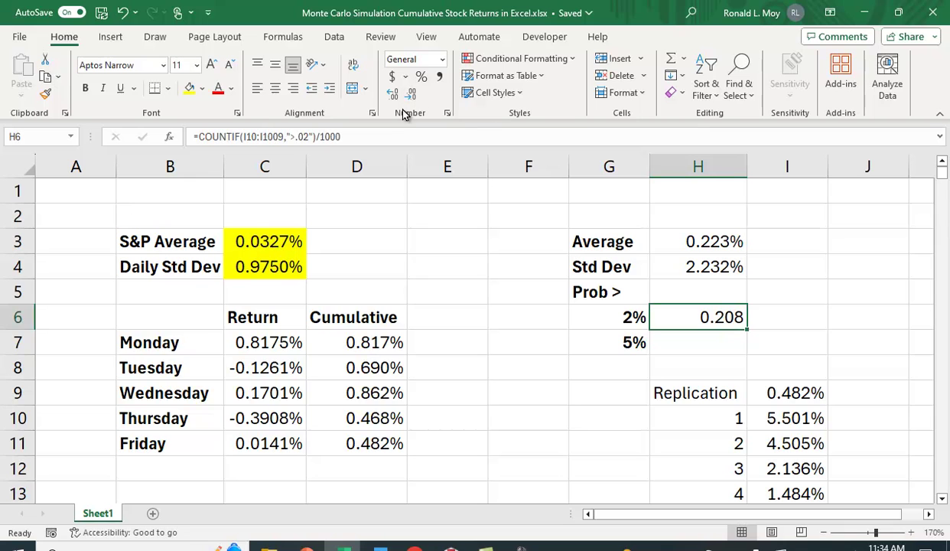
pyautogui.click(421, 79)
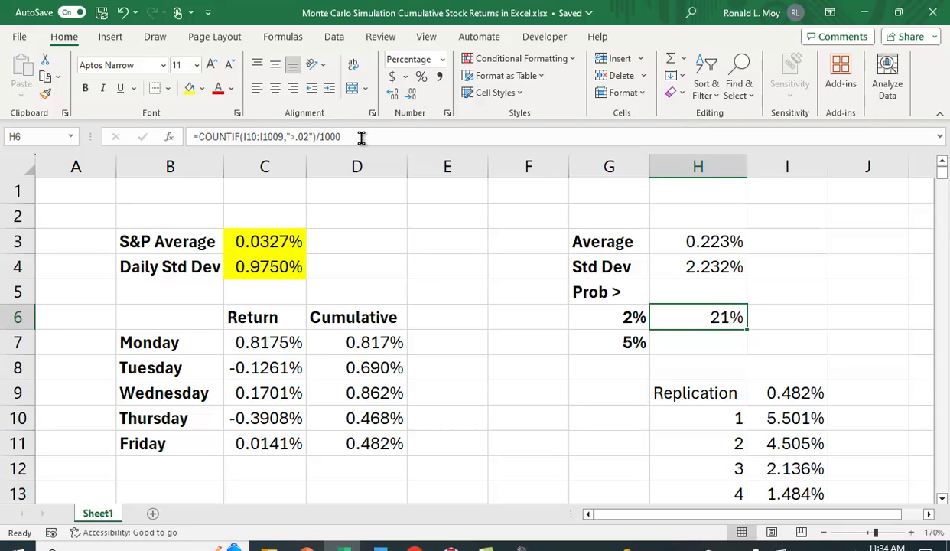
pyautogui.click(393, 93)
pyautogui.click(392, 94)
pyautogui.click(708, 337)
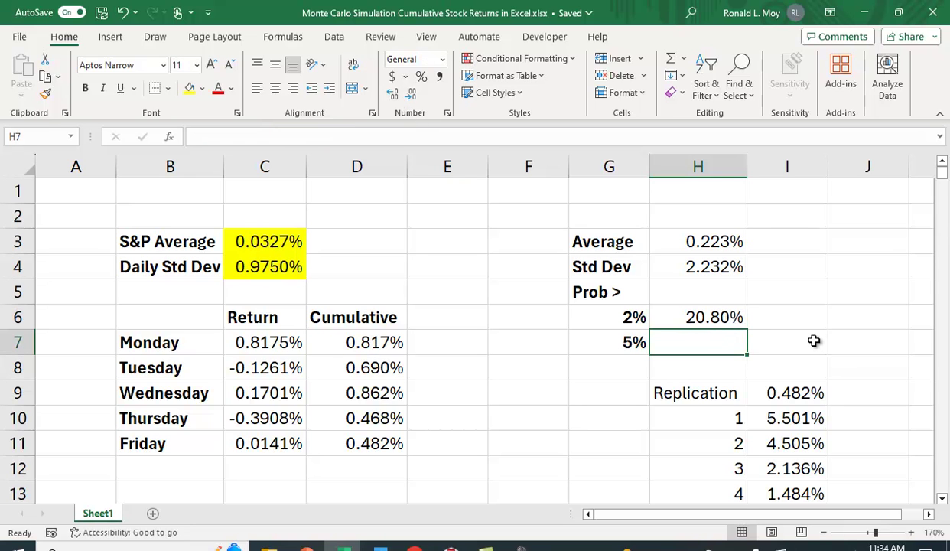
# - Enter =COUNTIF(I10:I1009,">.05")/1000 in H7 for the share of returns above 5%
pyautogui.write('=countif(')
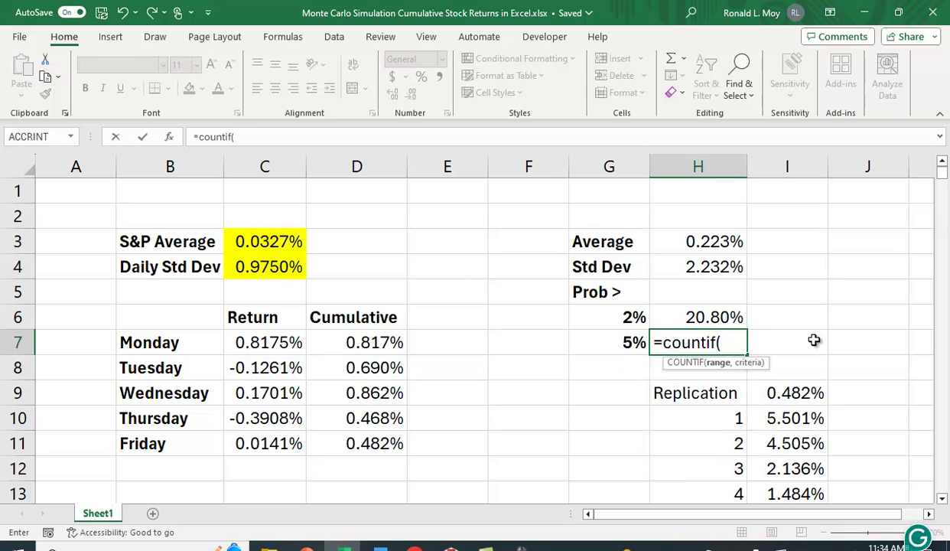
pyautogui.click(790, 419)
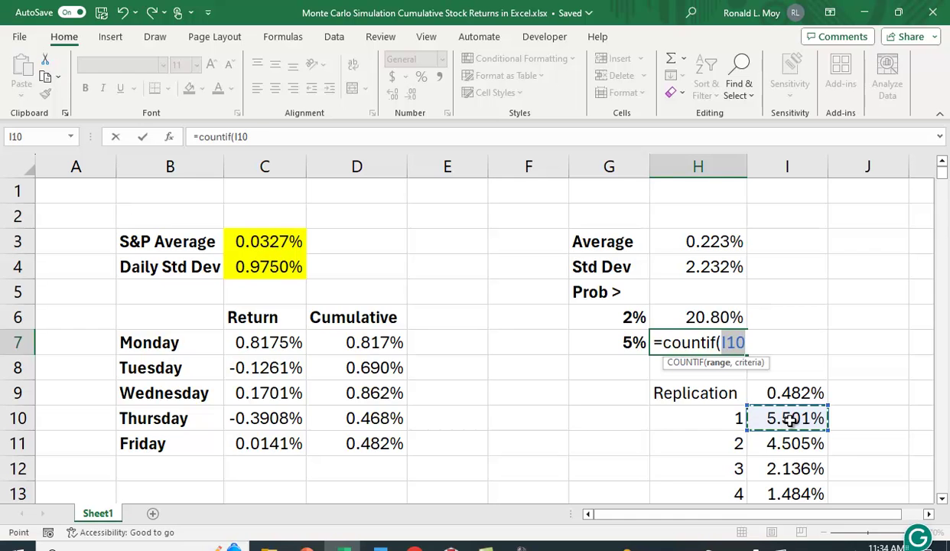
pyautogui.hotkey('ctrl', 'shift', 'Down')
pyautogui.scroll(1, 927, 478)
pyautogui.moveTo(943, 486); pyautogui.dragTo(900, 173)
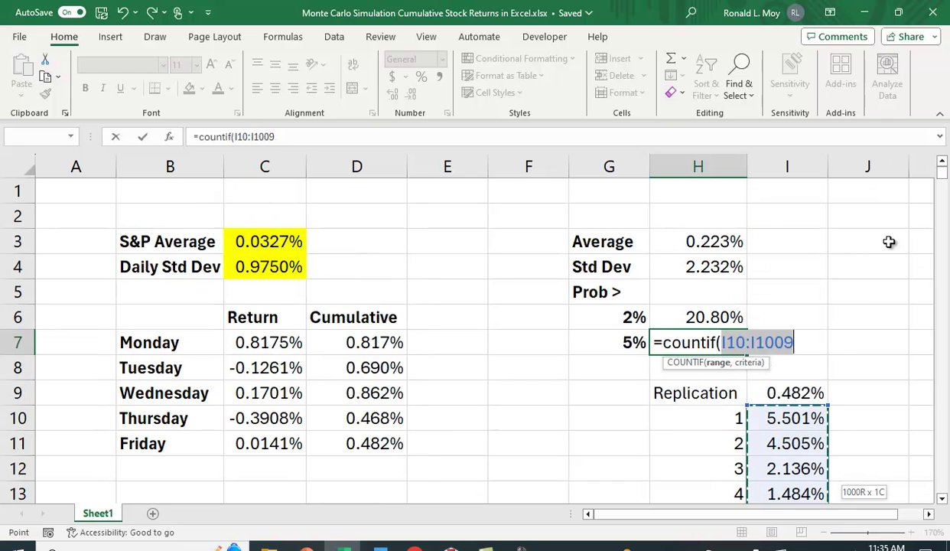
pyautogui.write(',')
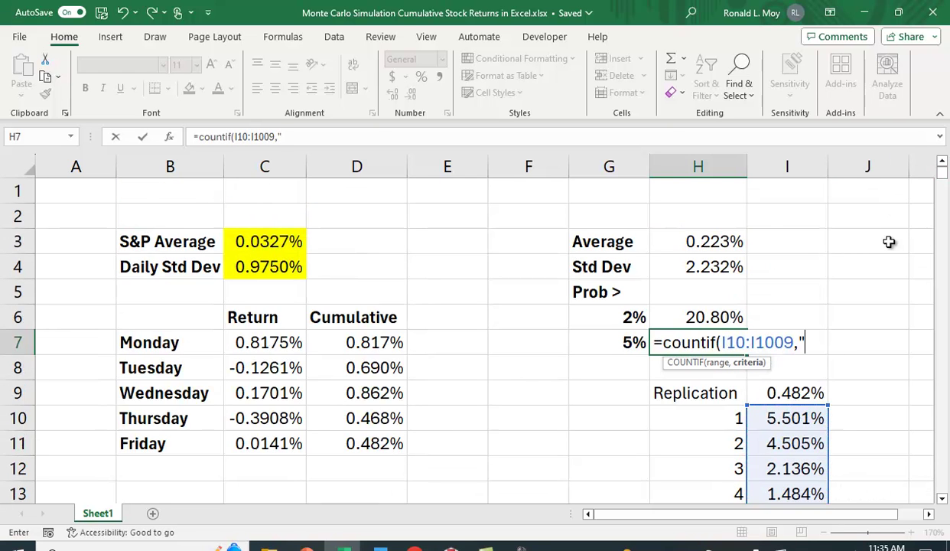
pyautogui.write('">.05")')
pyautogui.press('Return')
pyautogui.click(727, 342)
pyautogui.click(401, 142)
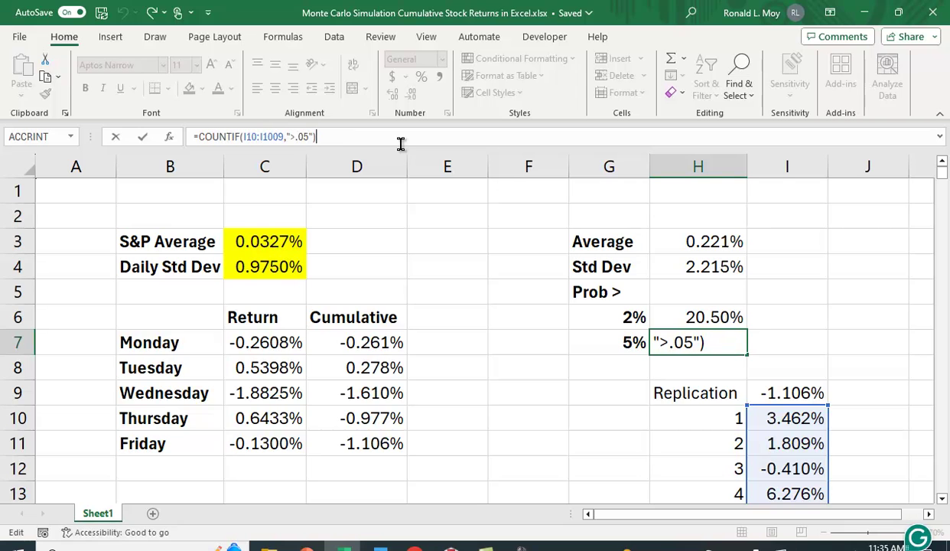
pyautogui.write('/1000')
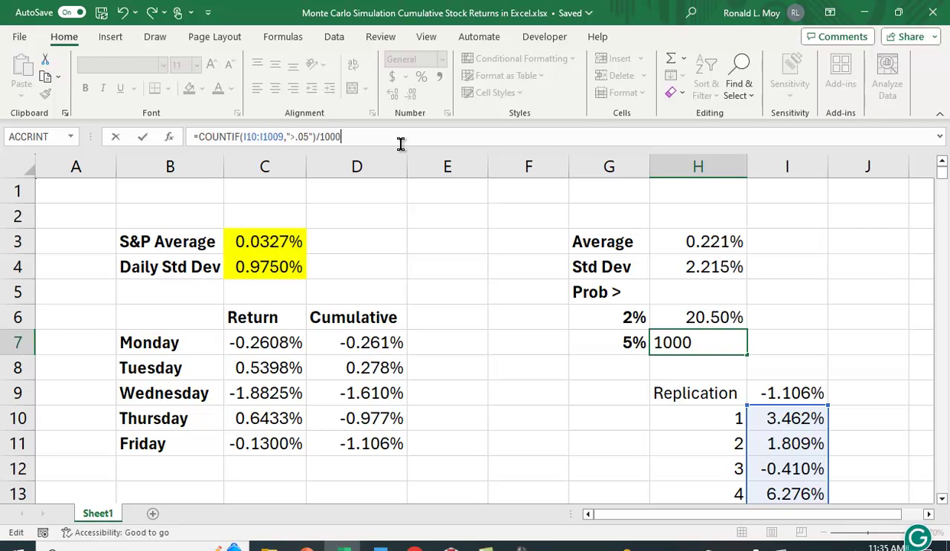
pyautogui.press('Return')
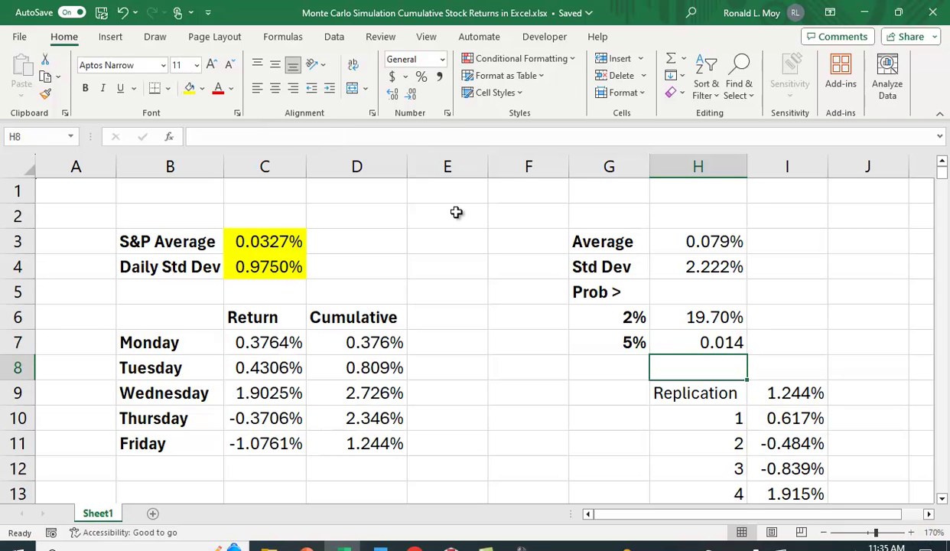
# - Format H7 as a percentage with two decimals, showing 1.40%
pyautogui.click(722, 345)
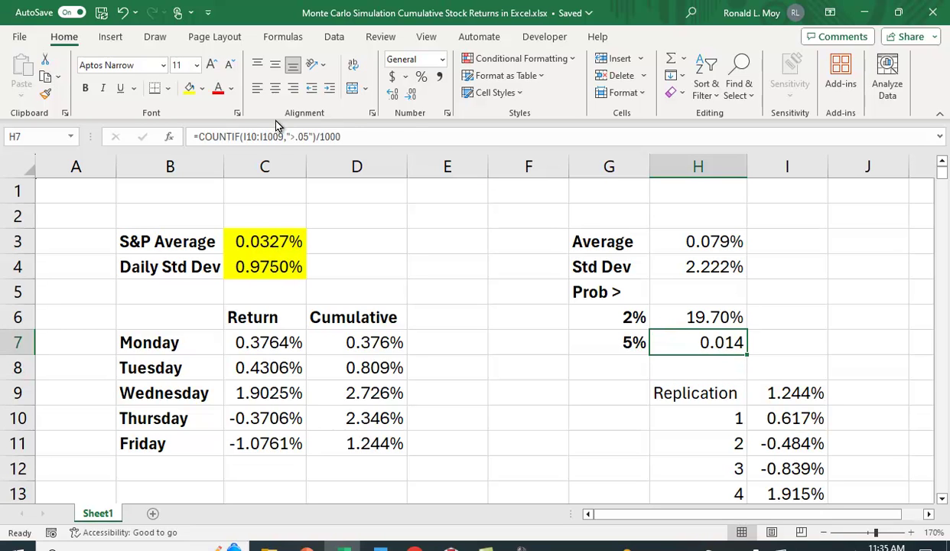
pyautogui.click(420, 80)
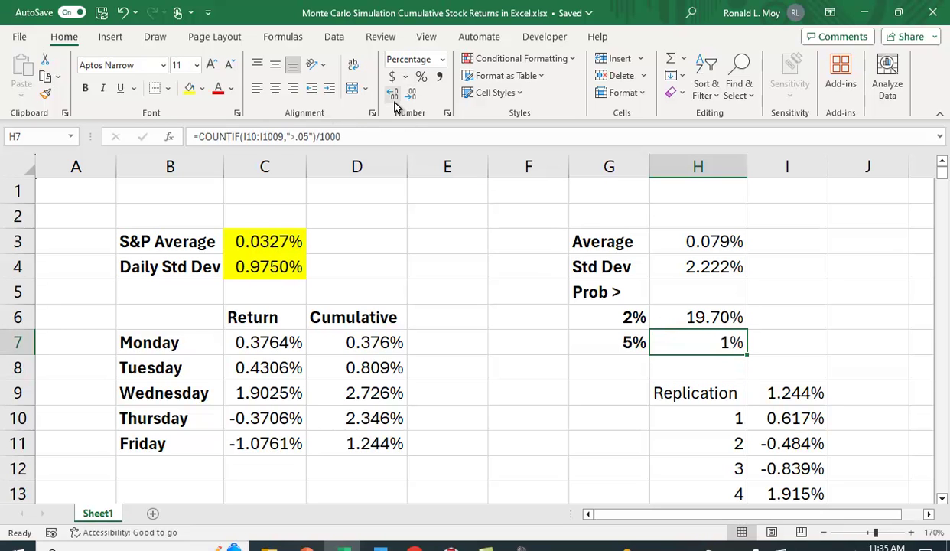
pyautogui.click(392, 93)
pyautogui.click(392, 94)
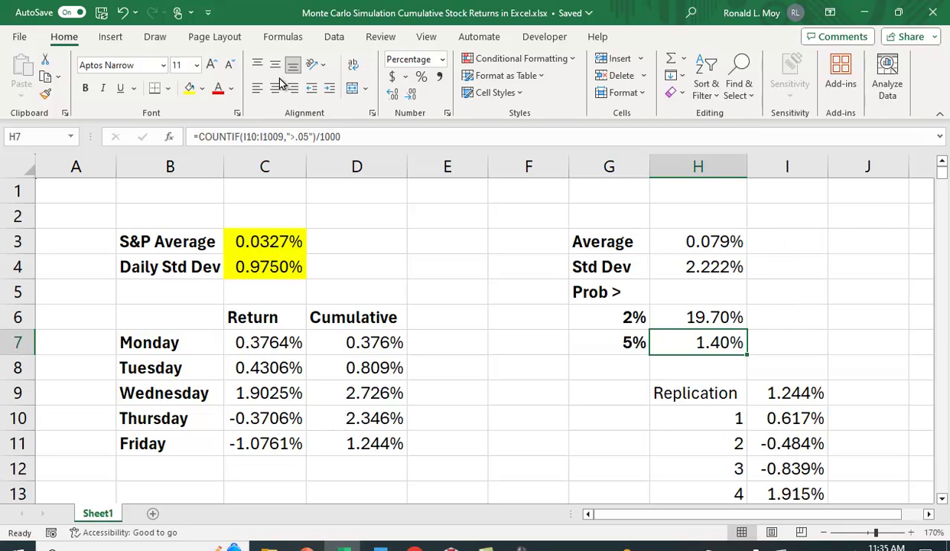
# - Recalculate the simulation six times with Calculate Now, refreshing average, std dev and probabilities
pyautogui.click(334, 40)
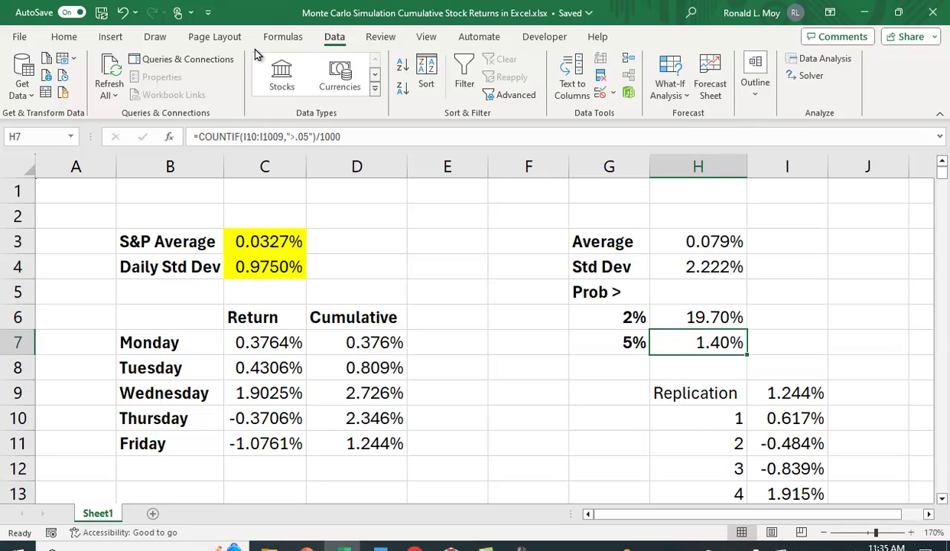
pyautogui.click(283, 38)
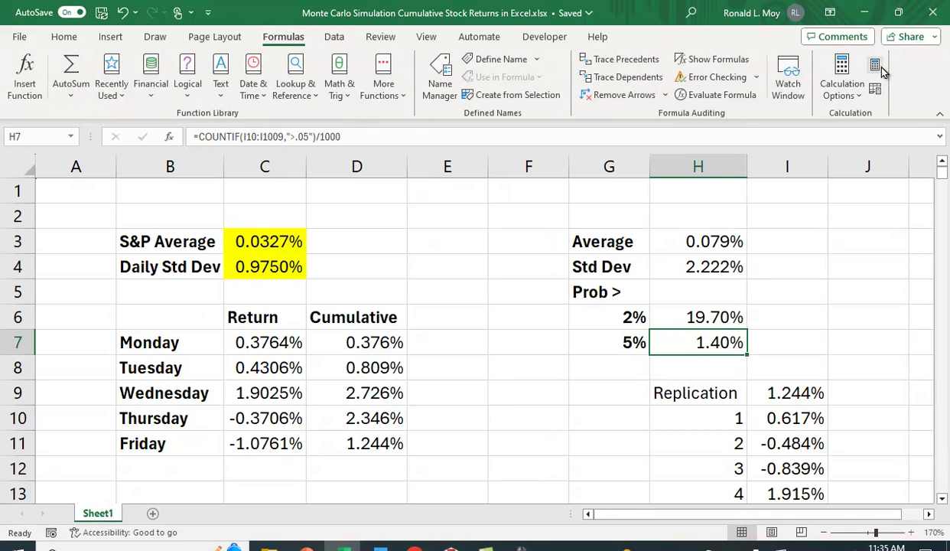
pyautogui.click(879, 70)
pyautogui.click(880, 70)
pyautogui.click(879, 70)
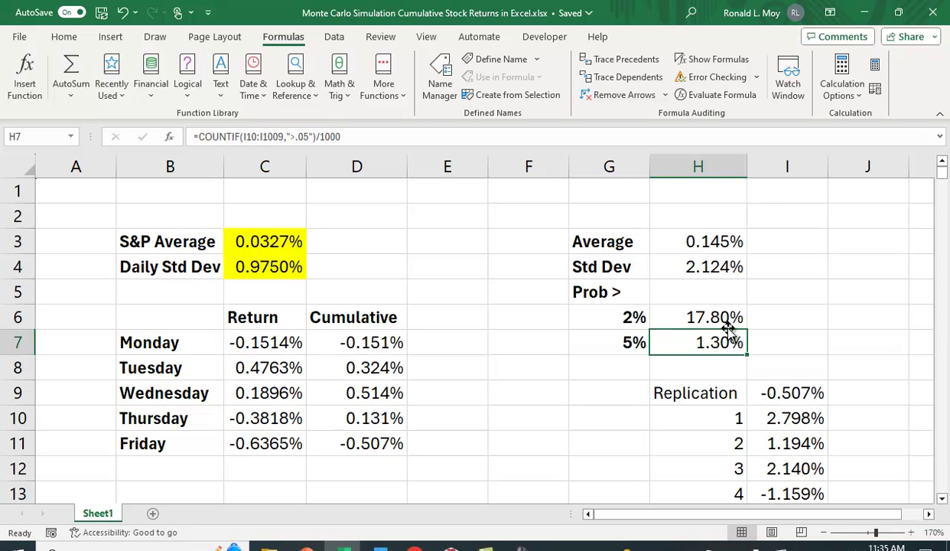
pyautogui.click(877, 69)
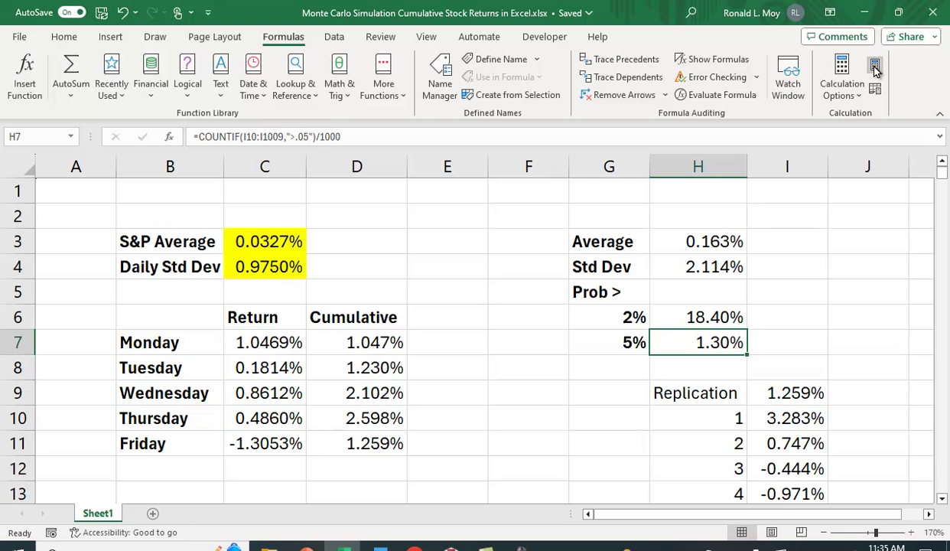
pyautogui.click(877, 75)
pyautogui.click(876, 75)
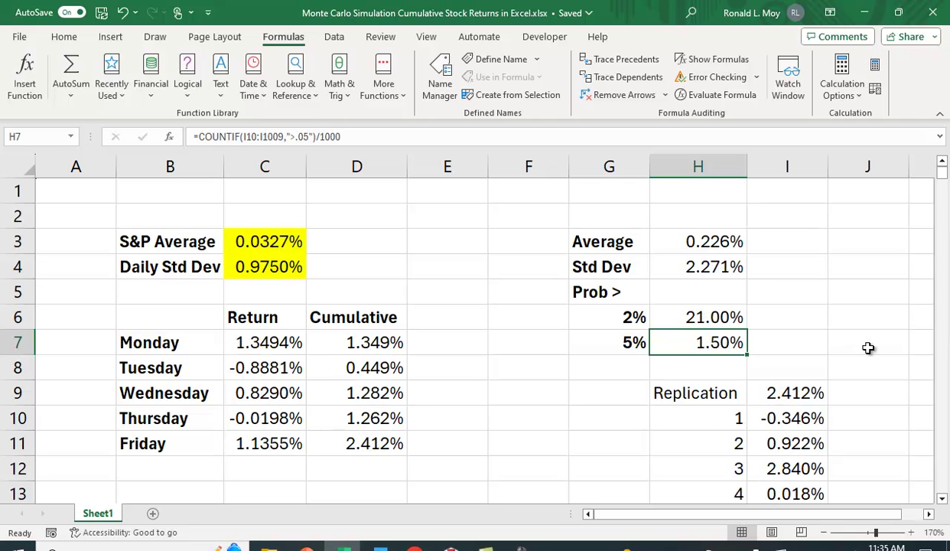